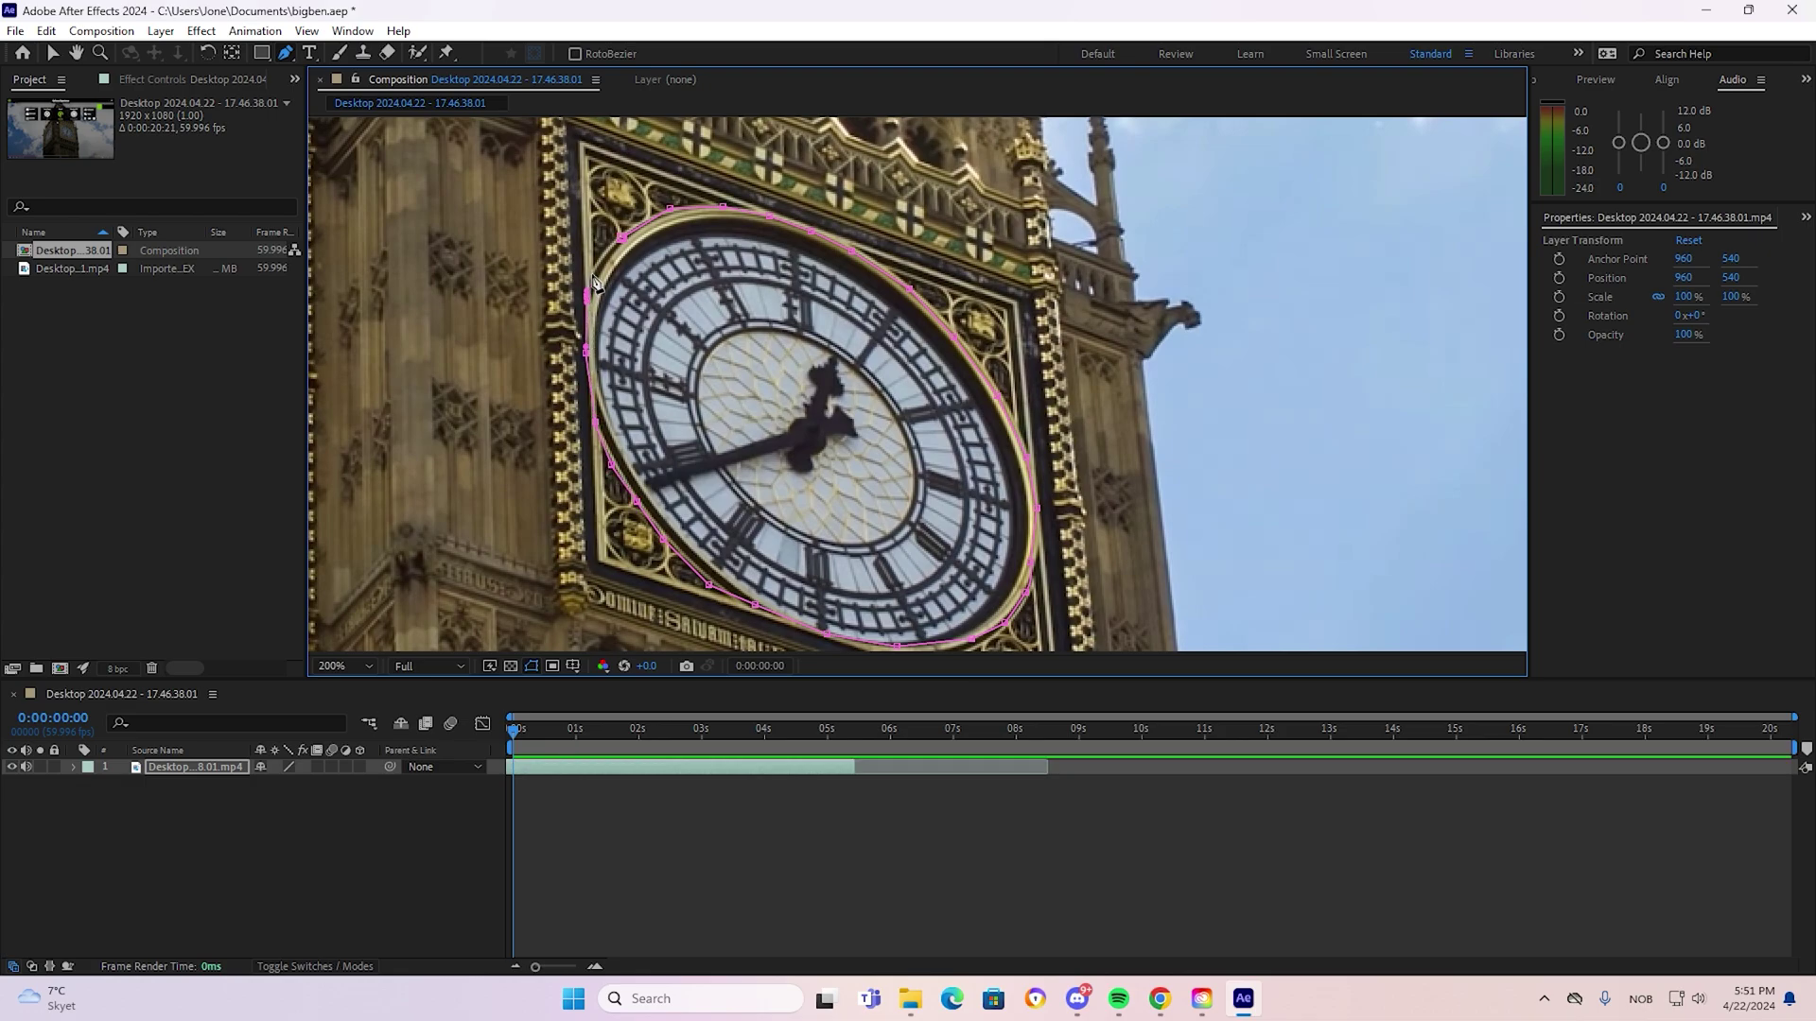
- Close the mask path around the Big Ben clock face and recentre the view on it
left_click(620, 243)
scroll(671, 298, "down", 3)
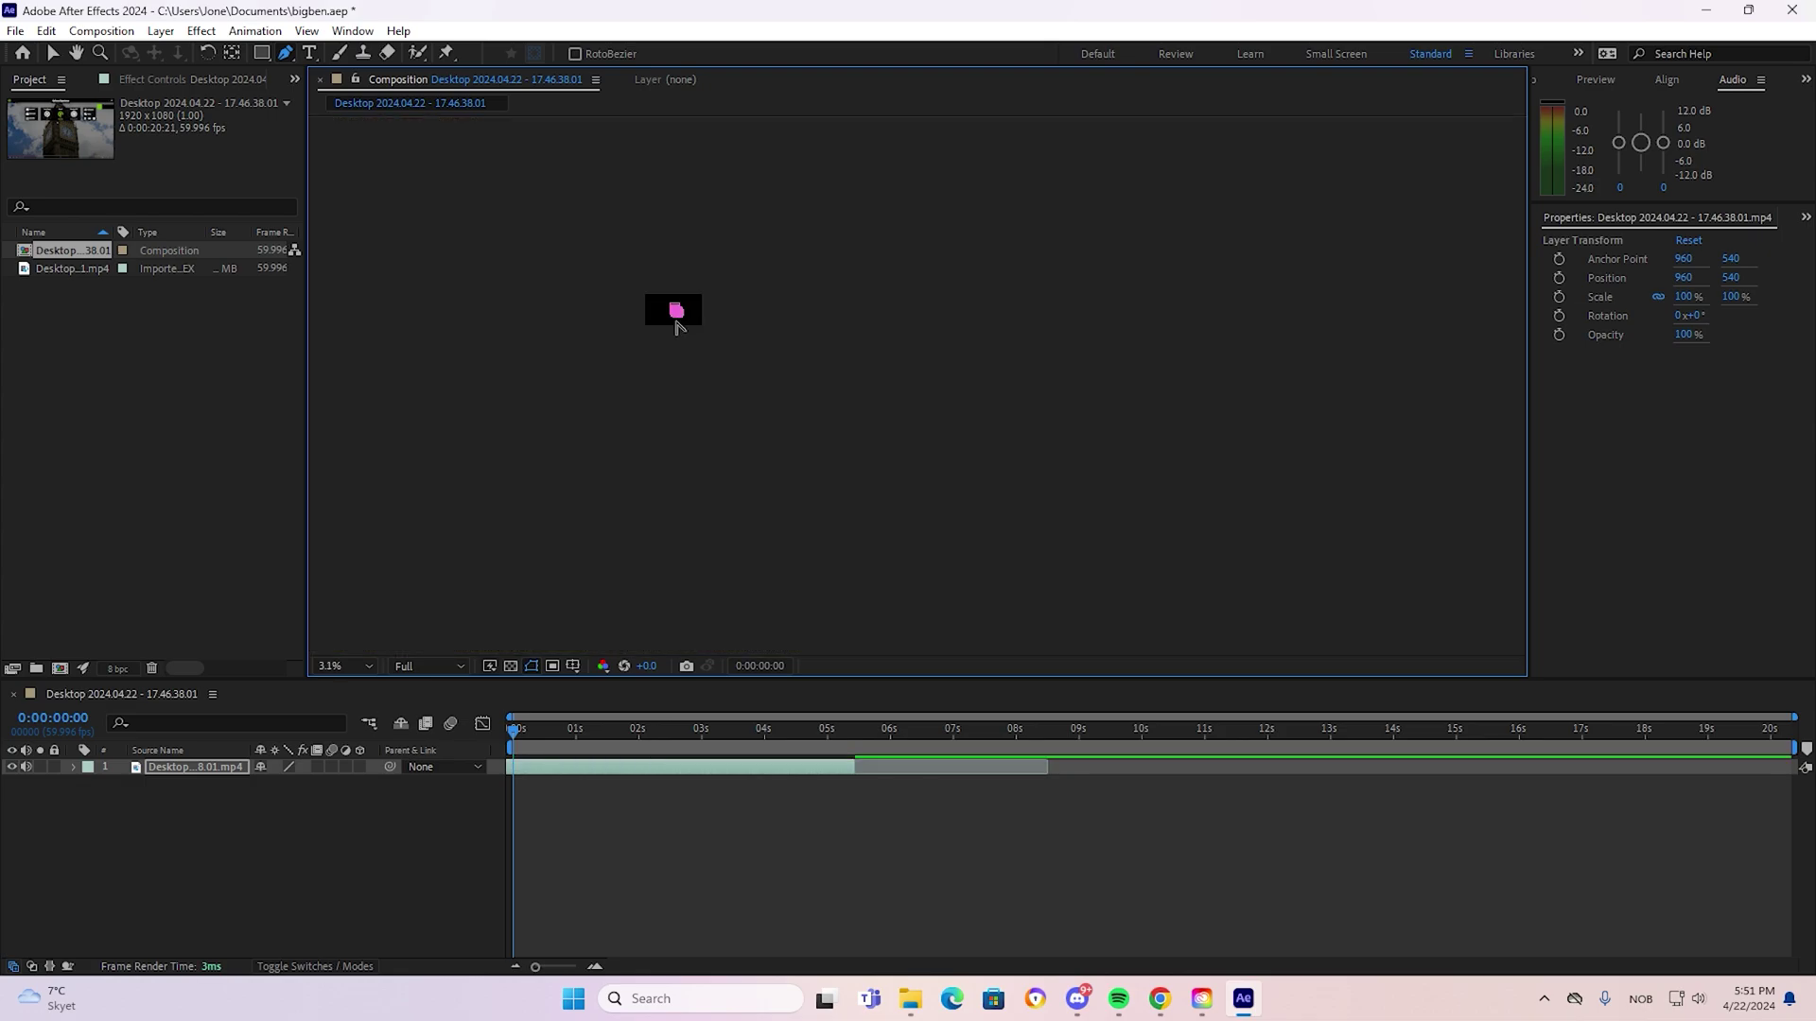
scroll(670, 327, "down", 2)
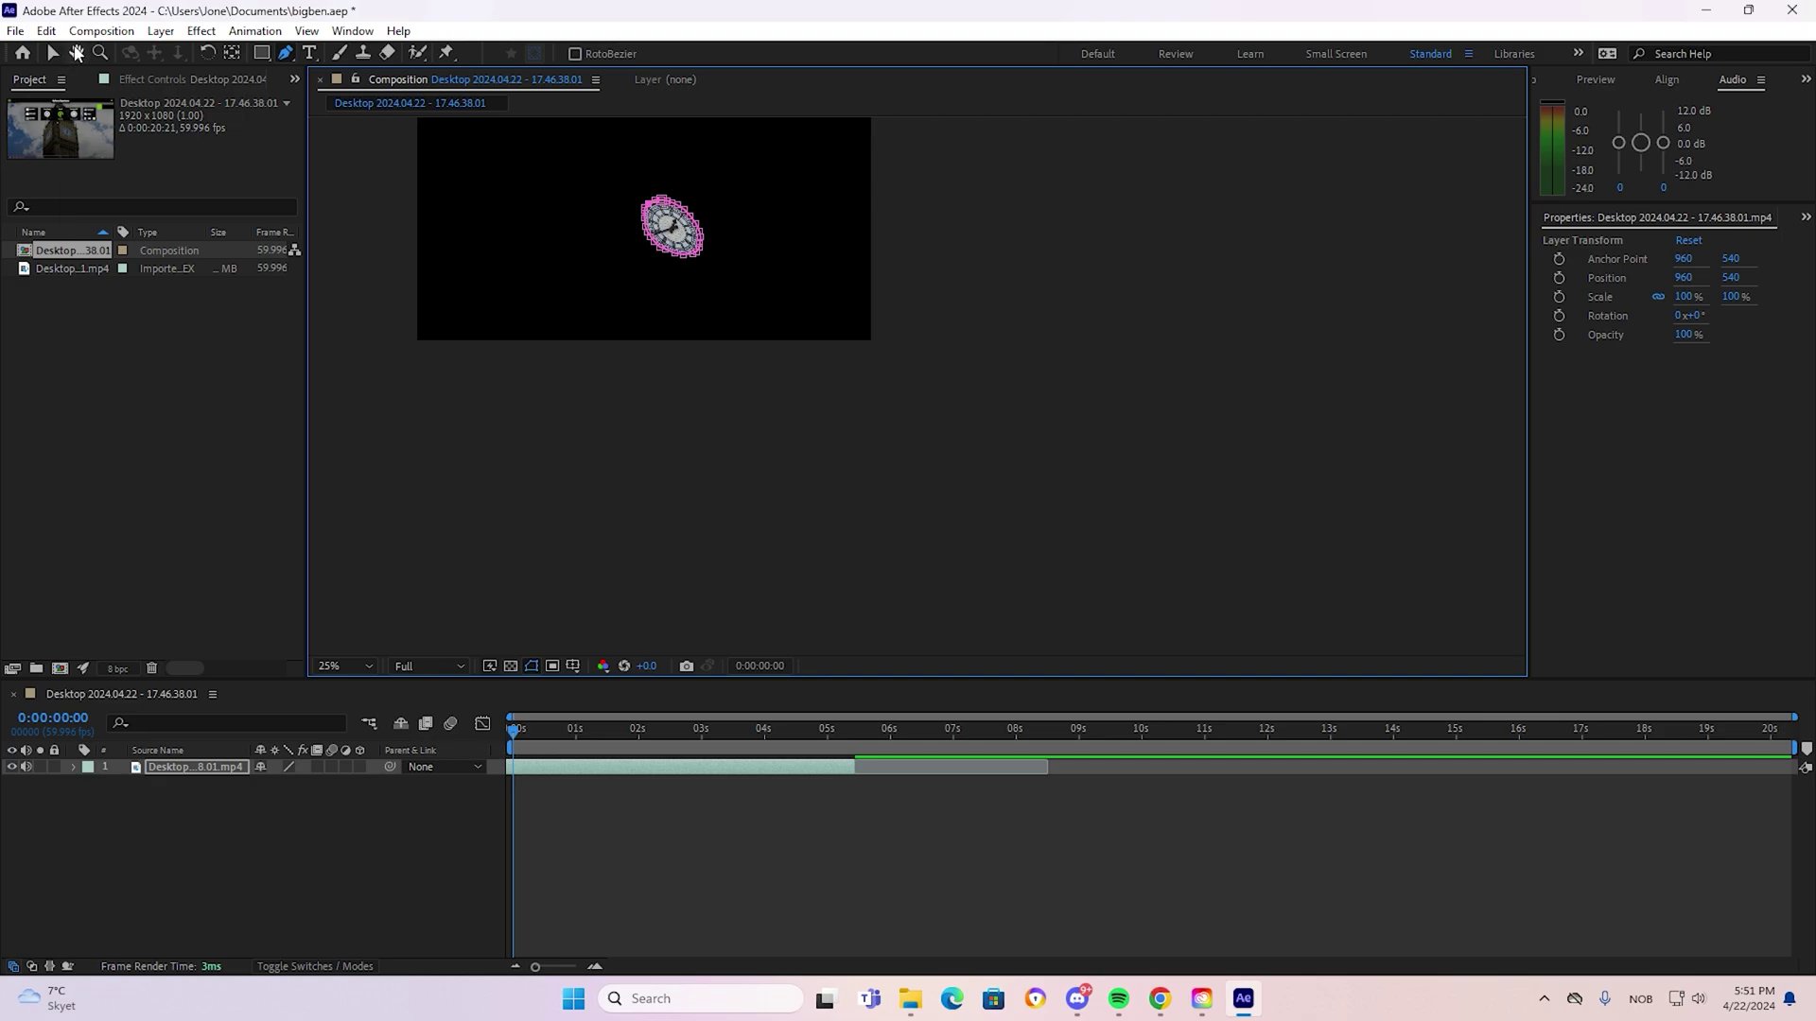
scroll(548, 340, "up", 1)
left_click_drag(625, 412, 721, 501)
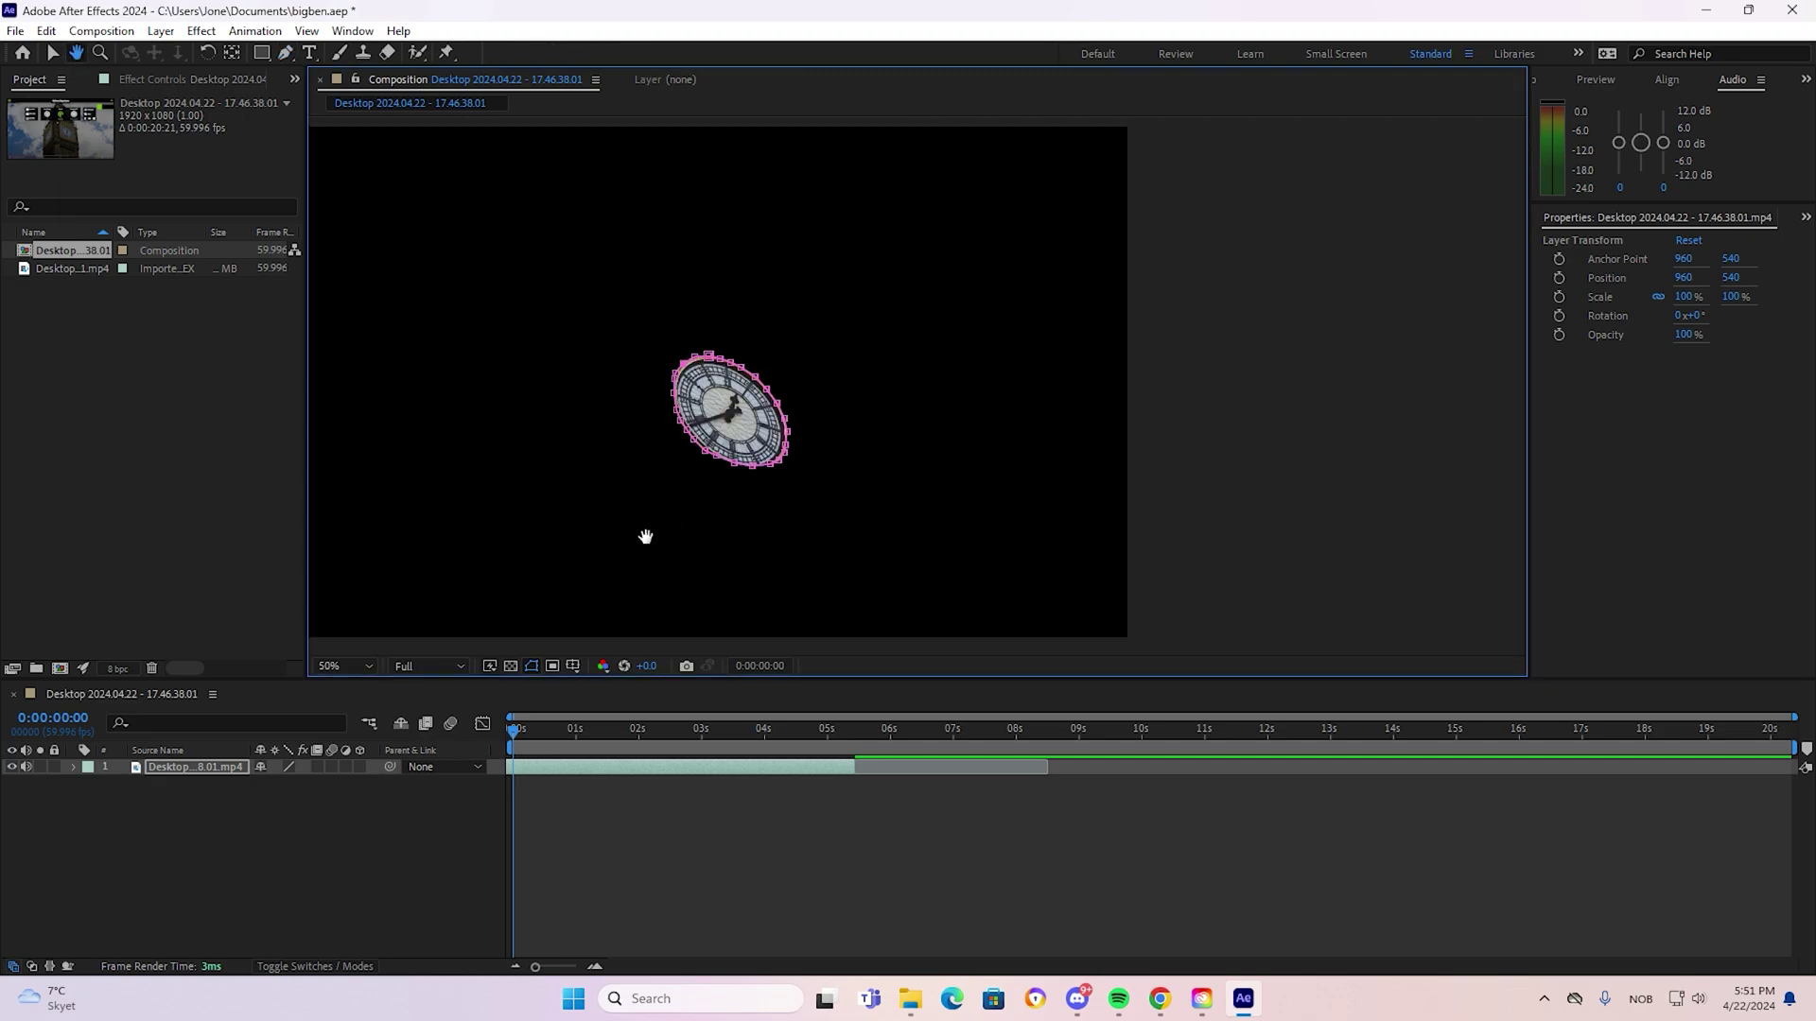
left_click(74, 773)
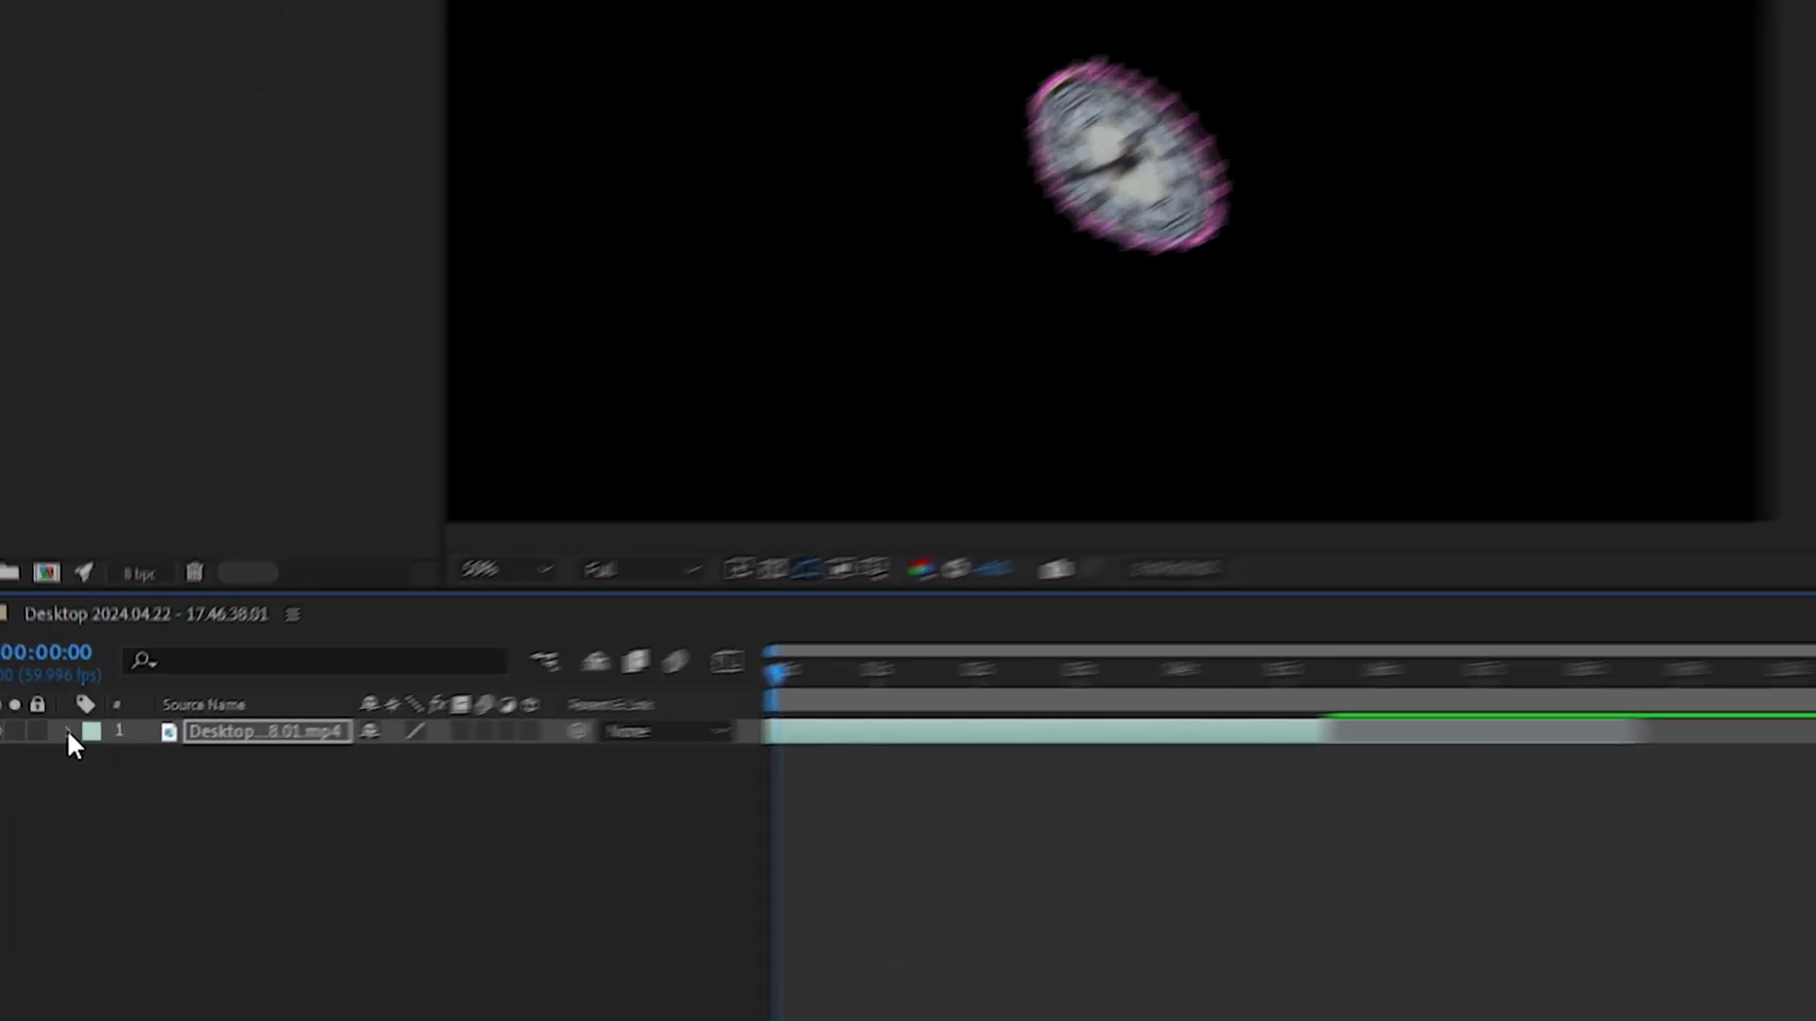
- Set Mask 1 to Subtract and track the mask forward through the footage
left_click(74, 767)
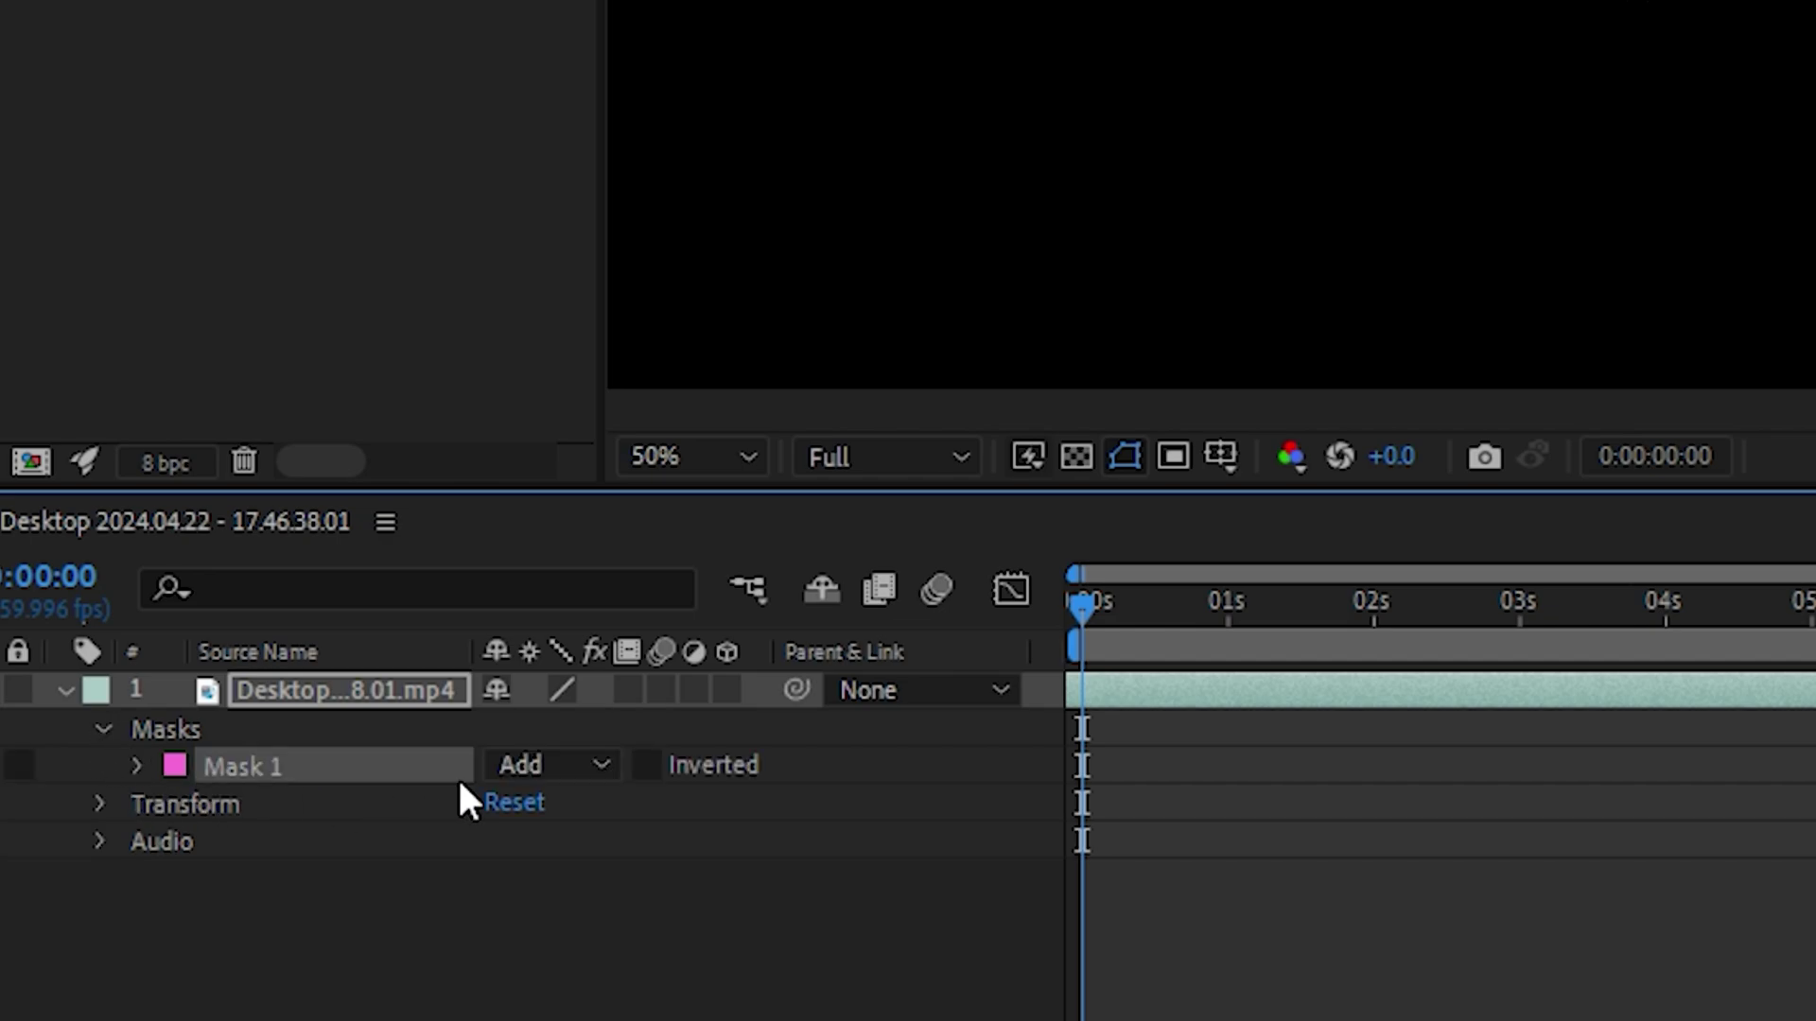
left_click(553, 767)
left_click(584, 914)
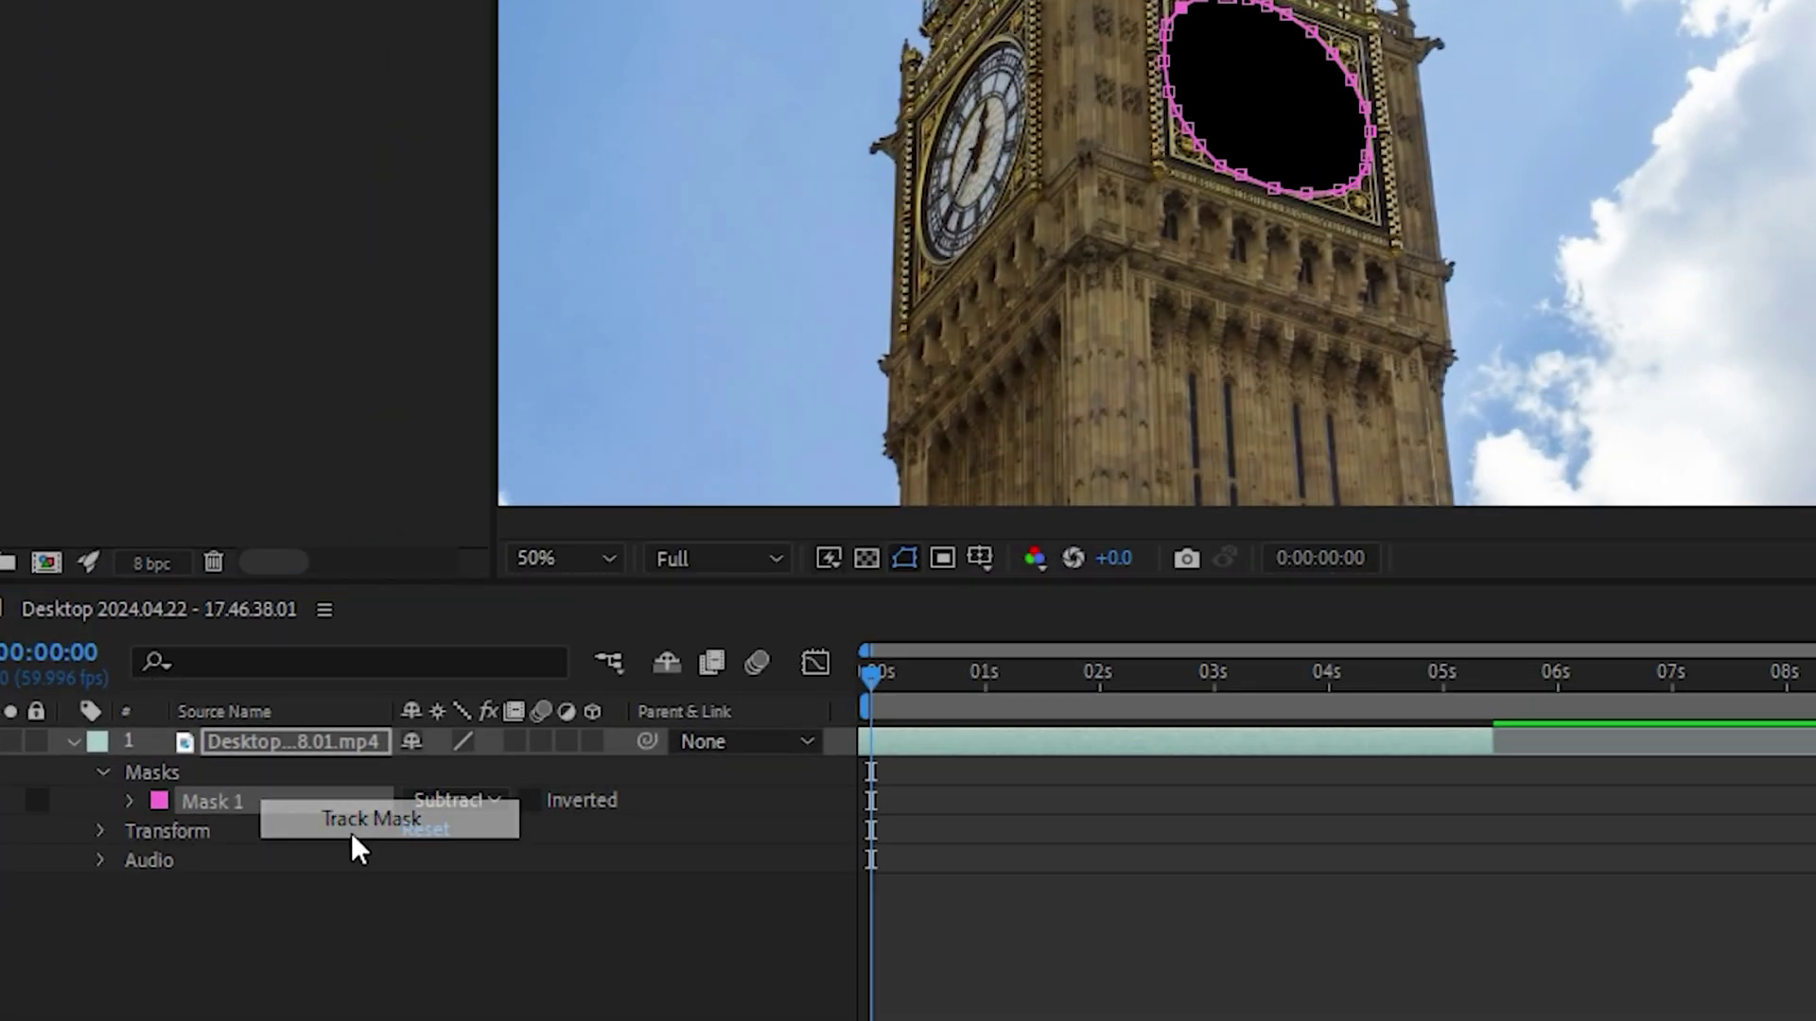
left_click(351, 823)
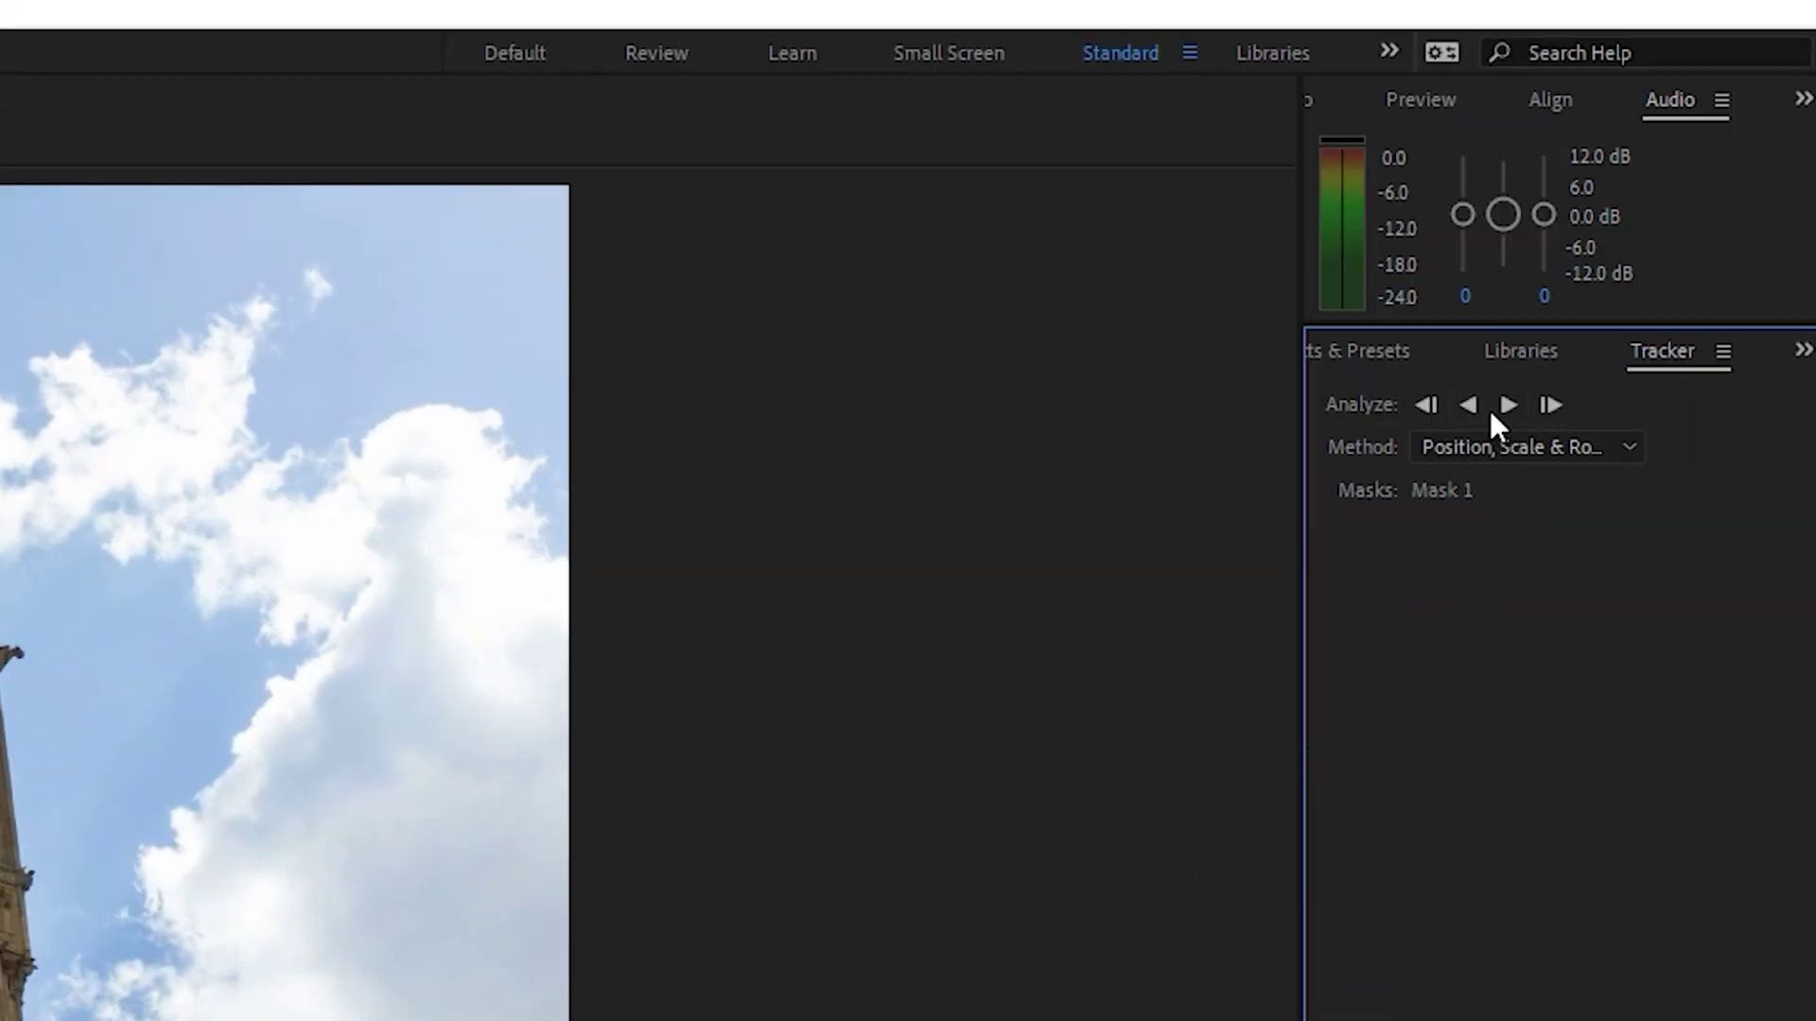
left_click(1508, 405)
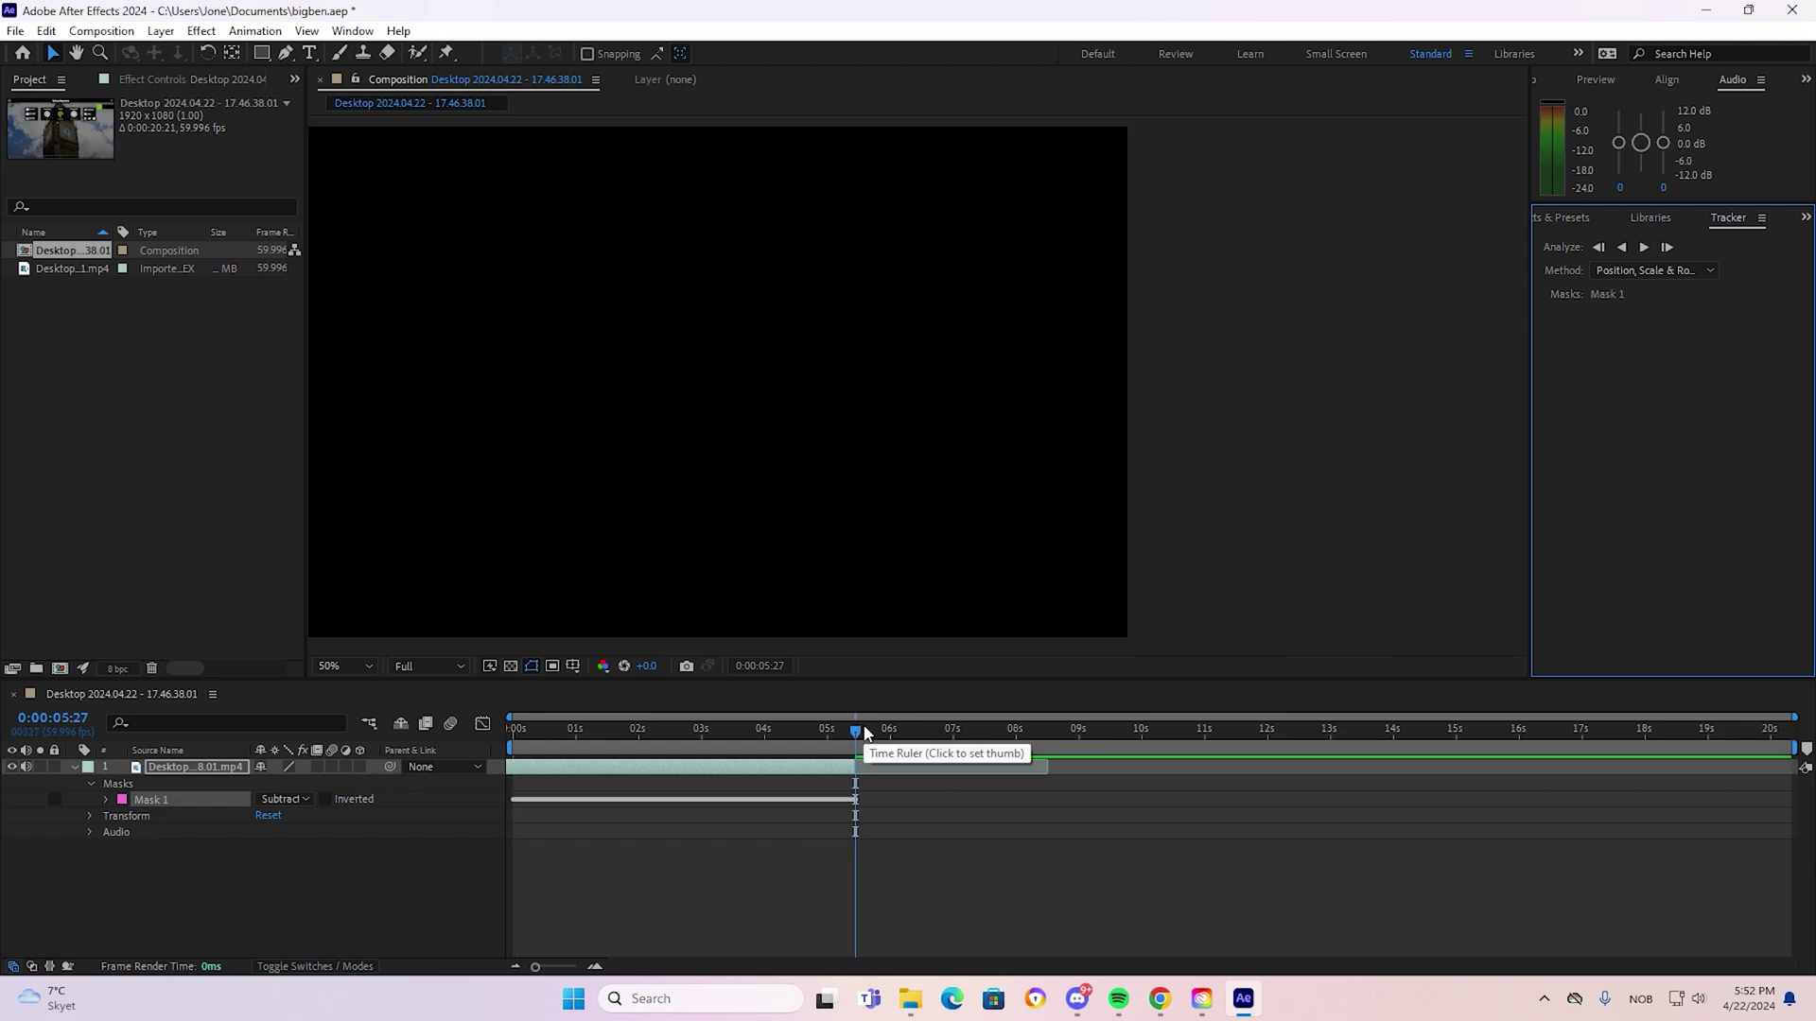
- Rewind to the first frame and play back the tracked clock-face mask
left_click(518, 732)
left_click(720, 853)
key("space")
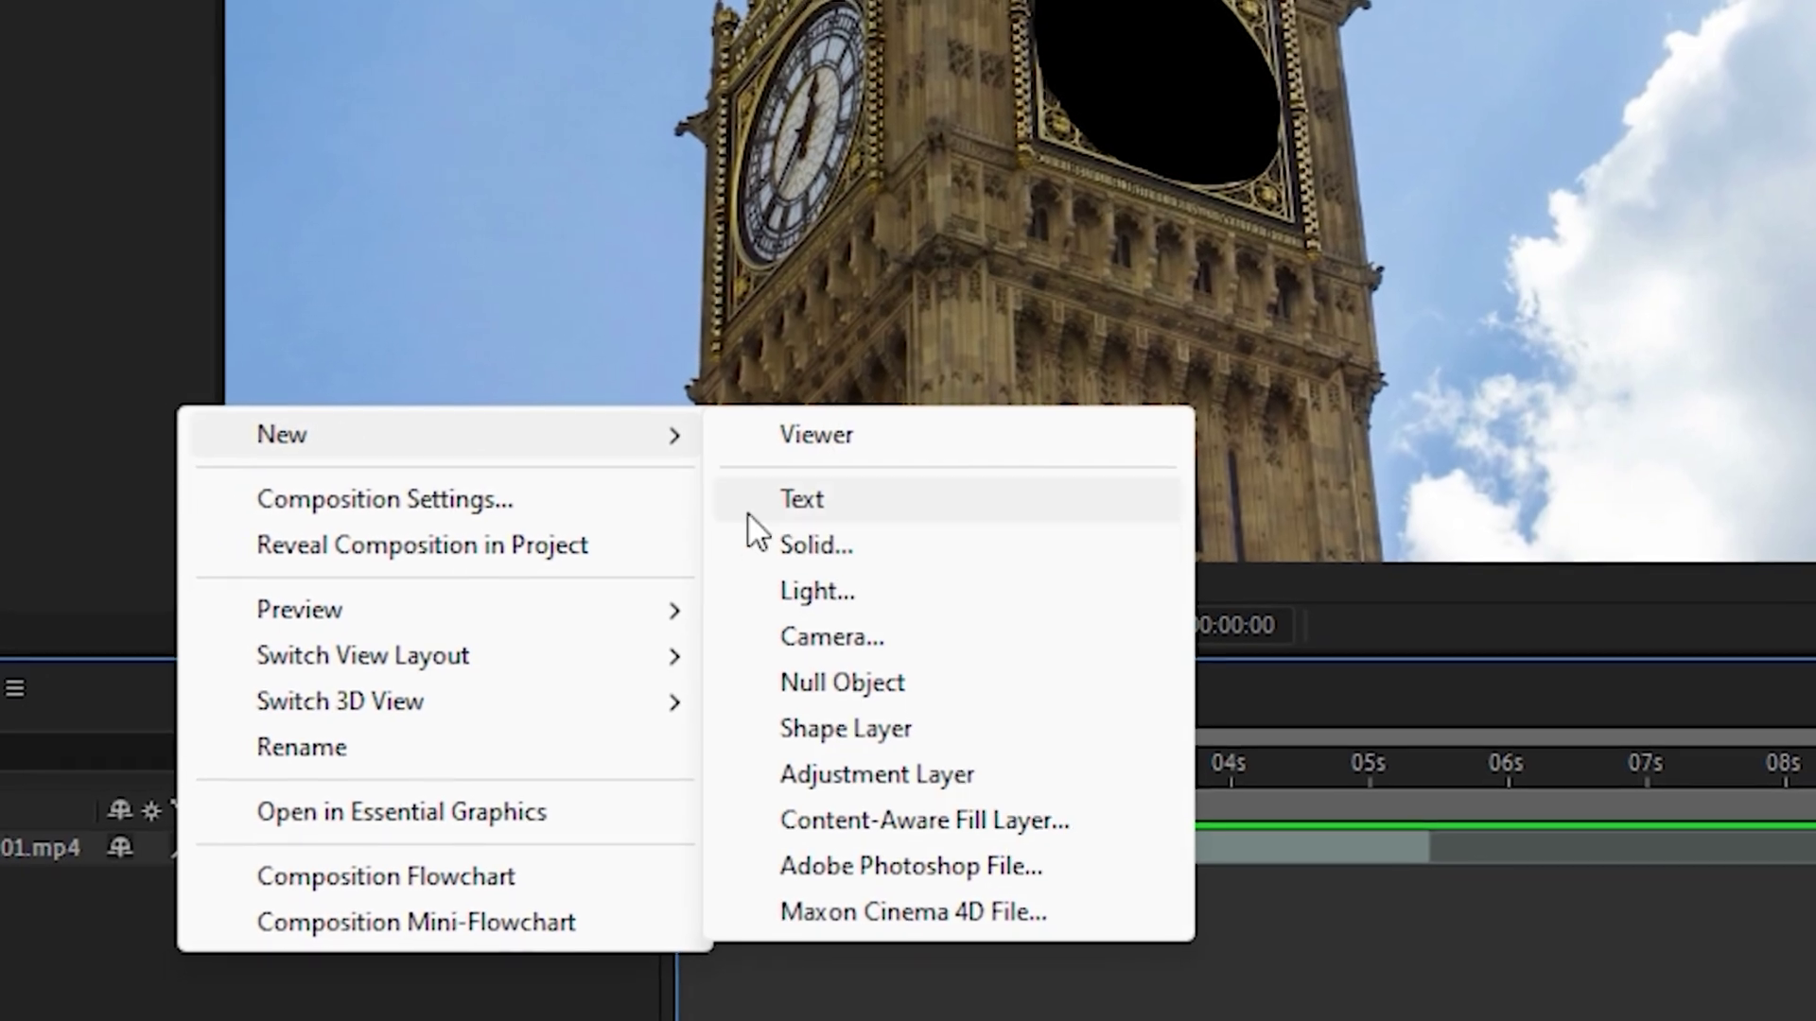
- Add Camera 1 with default settings and make the Big Ben footage a 3D layer
left_click(884, 628)
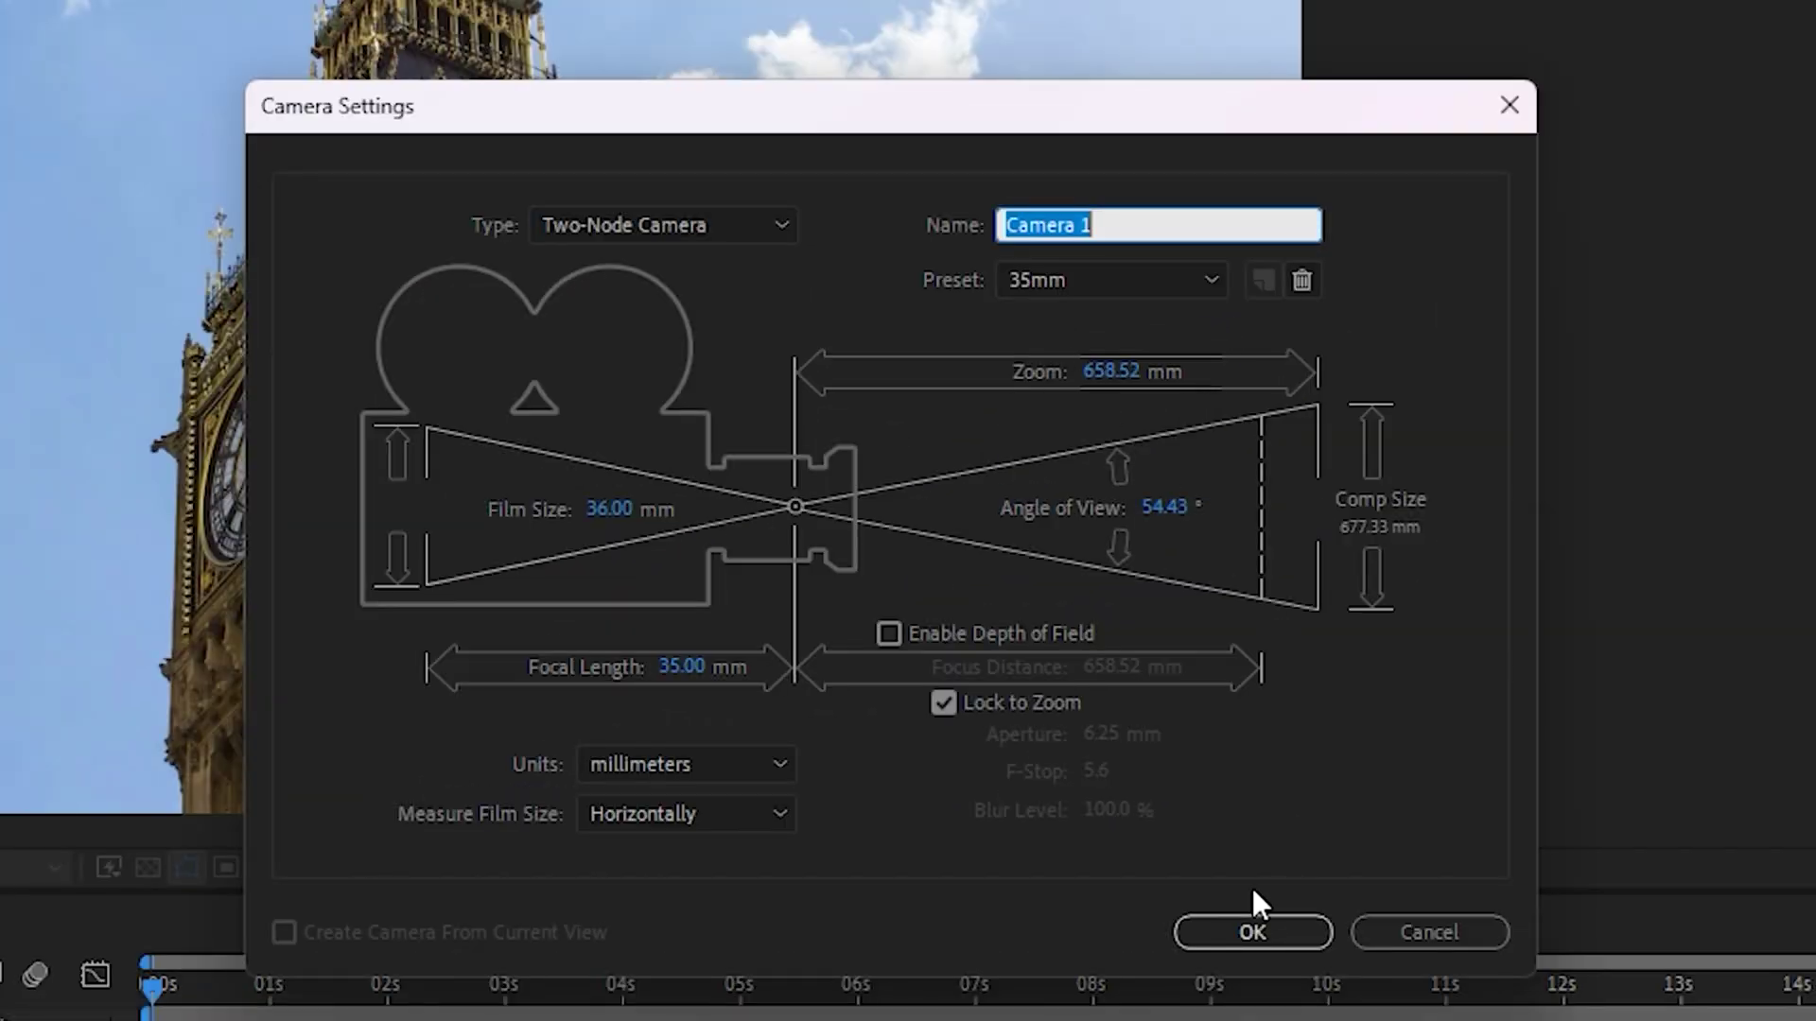
left_click(1235, 931)
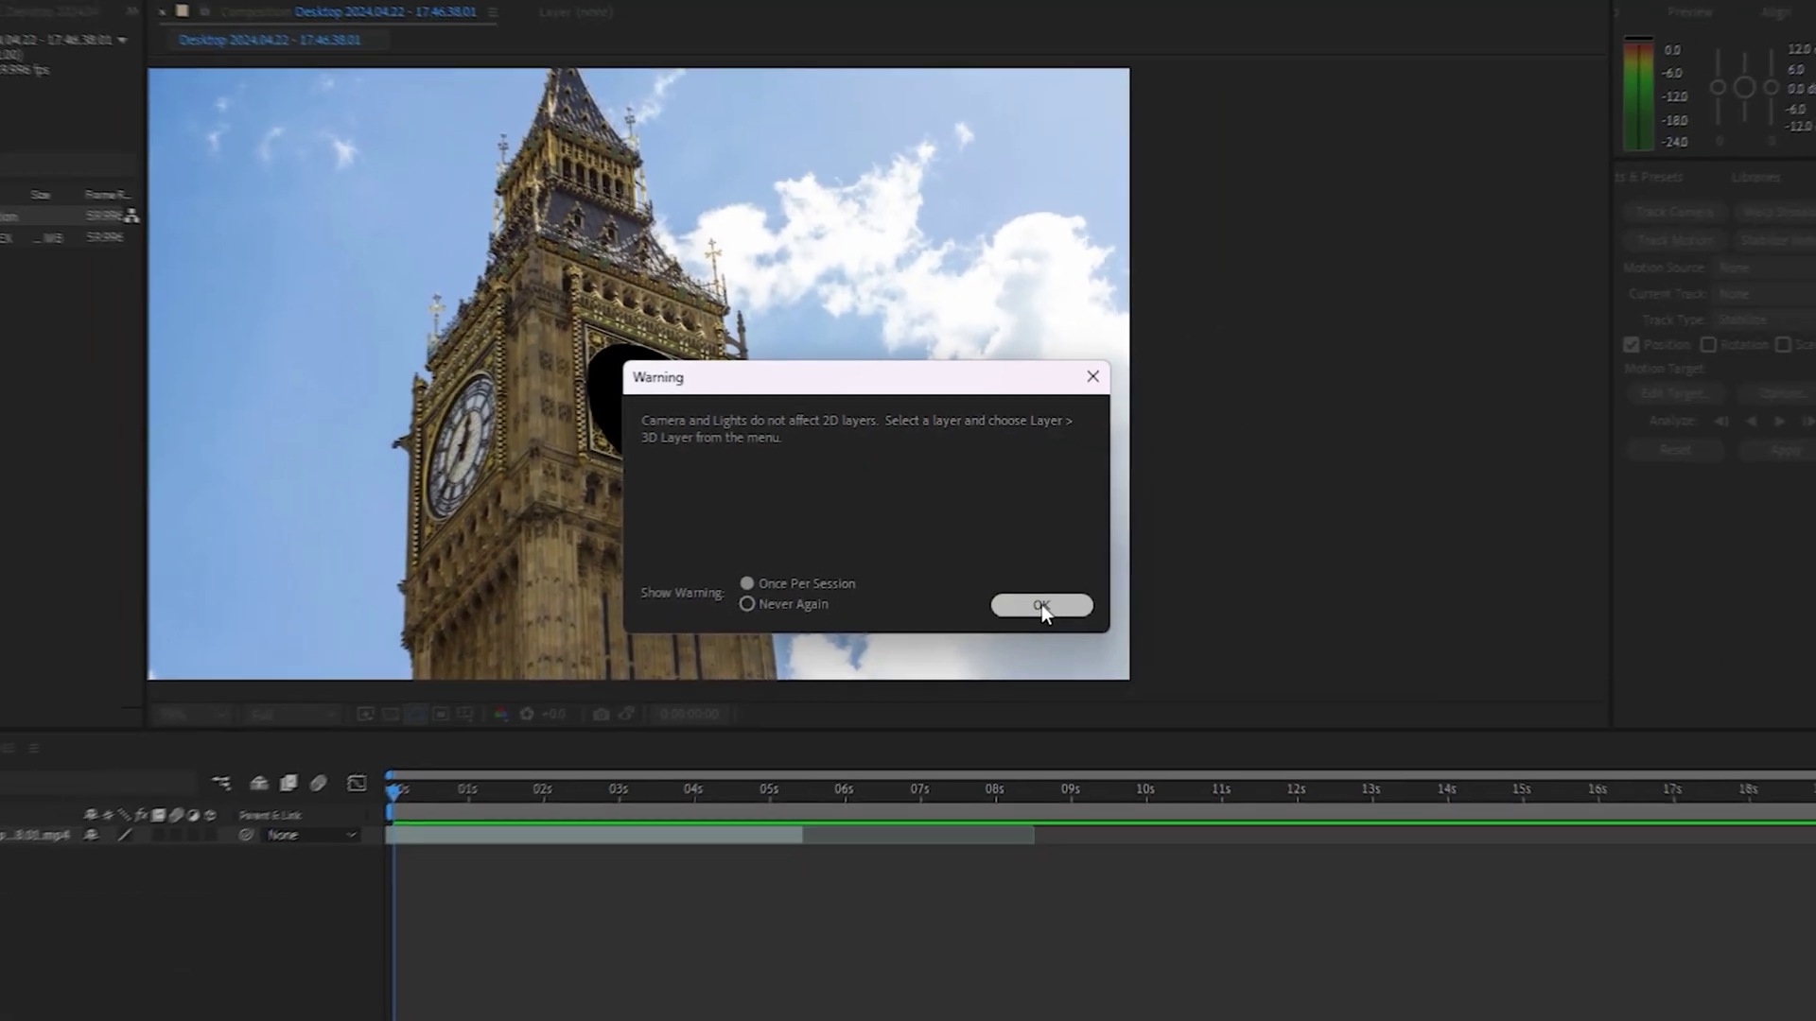
left_click(1041, 604)
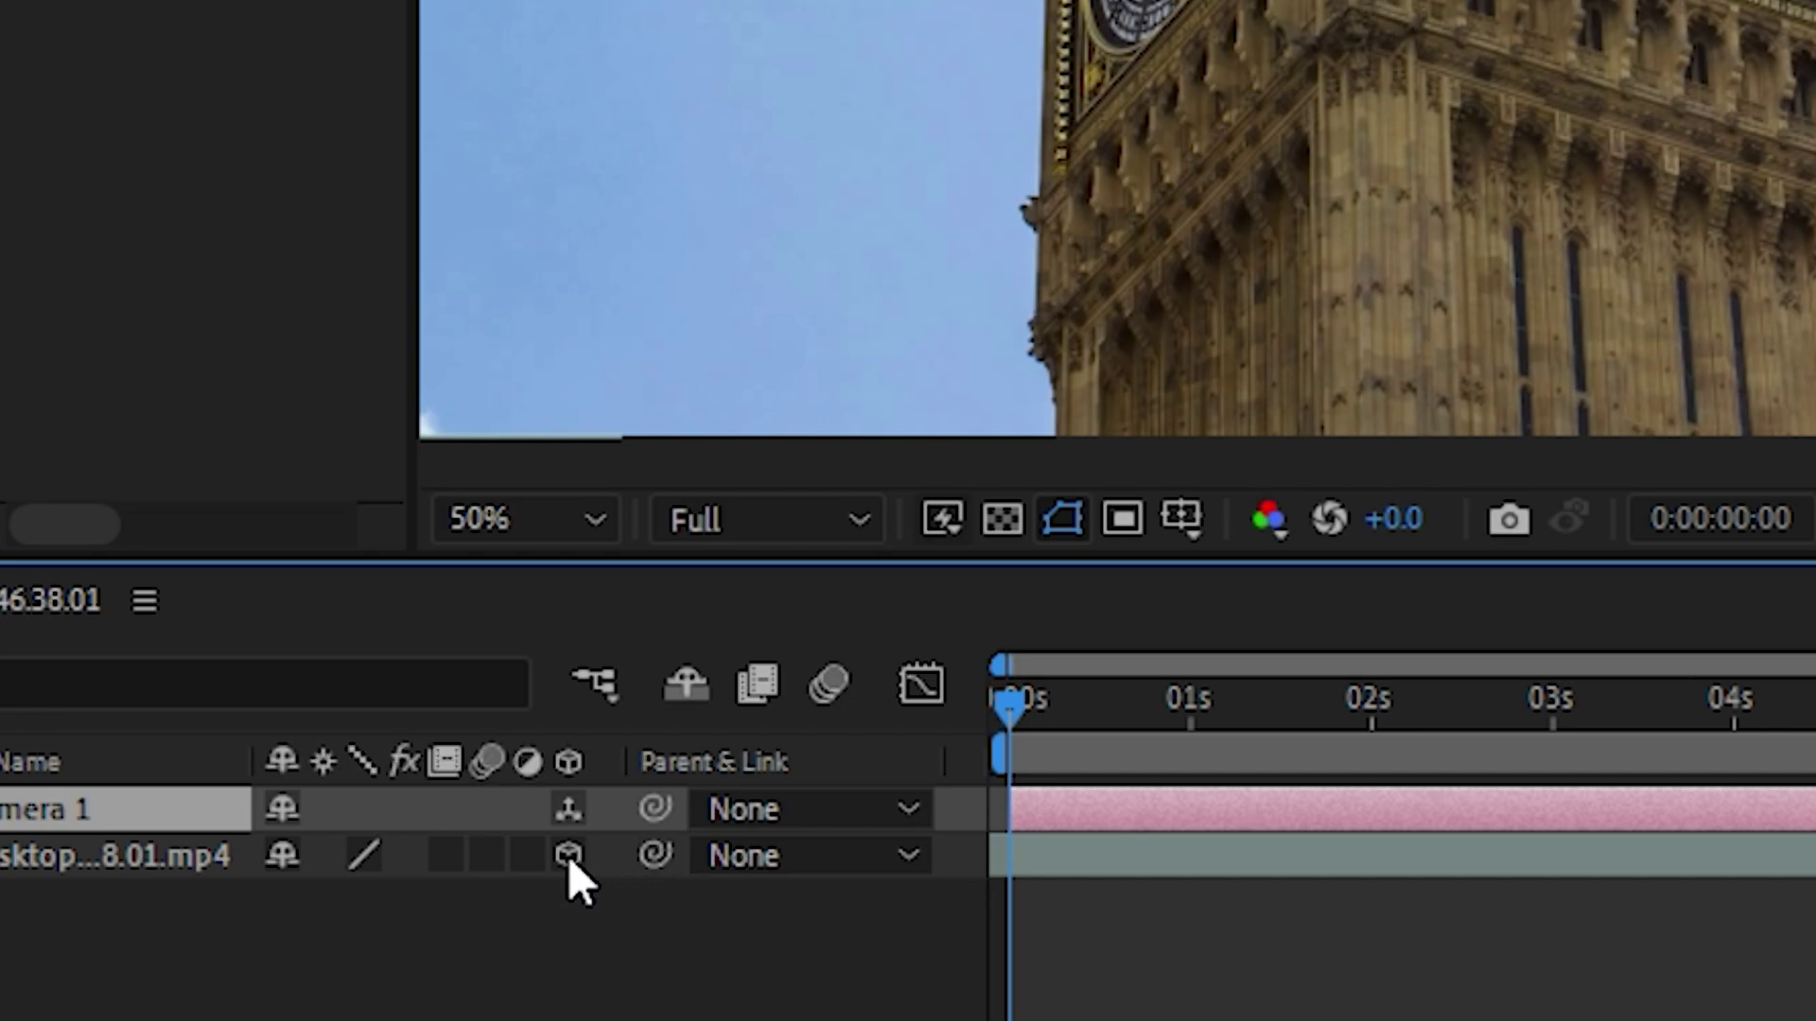
left_click(569, 855)
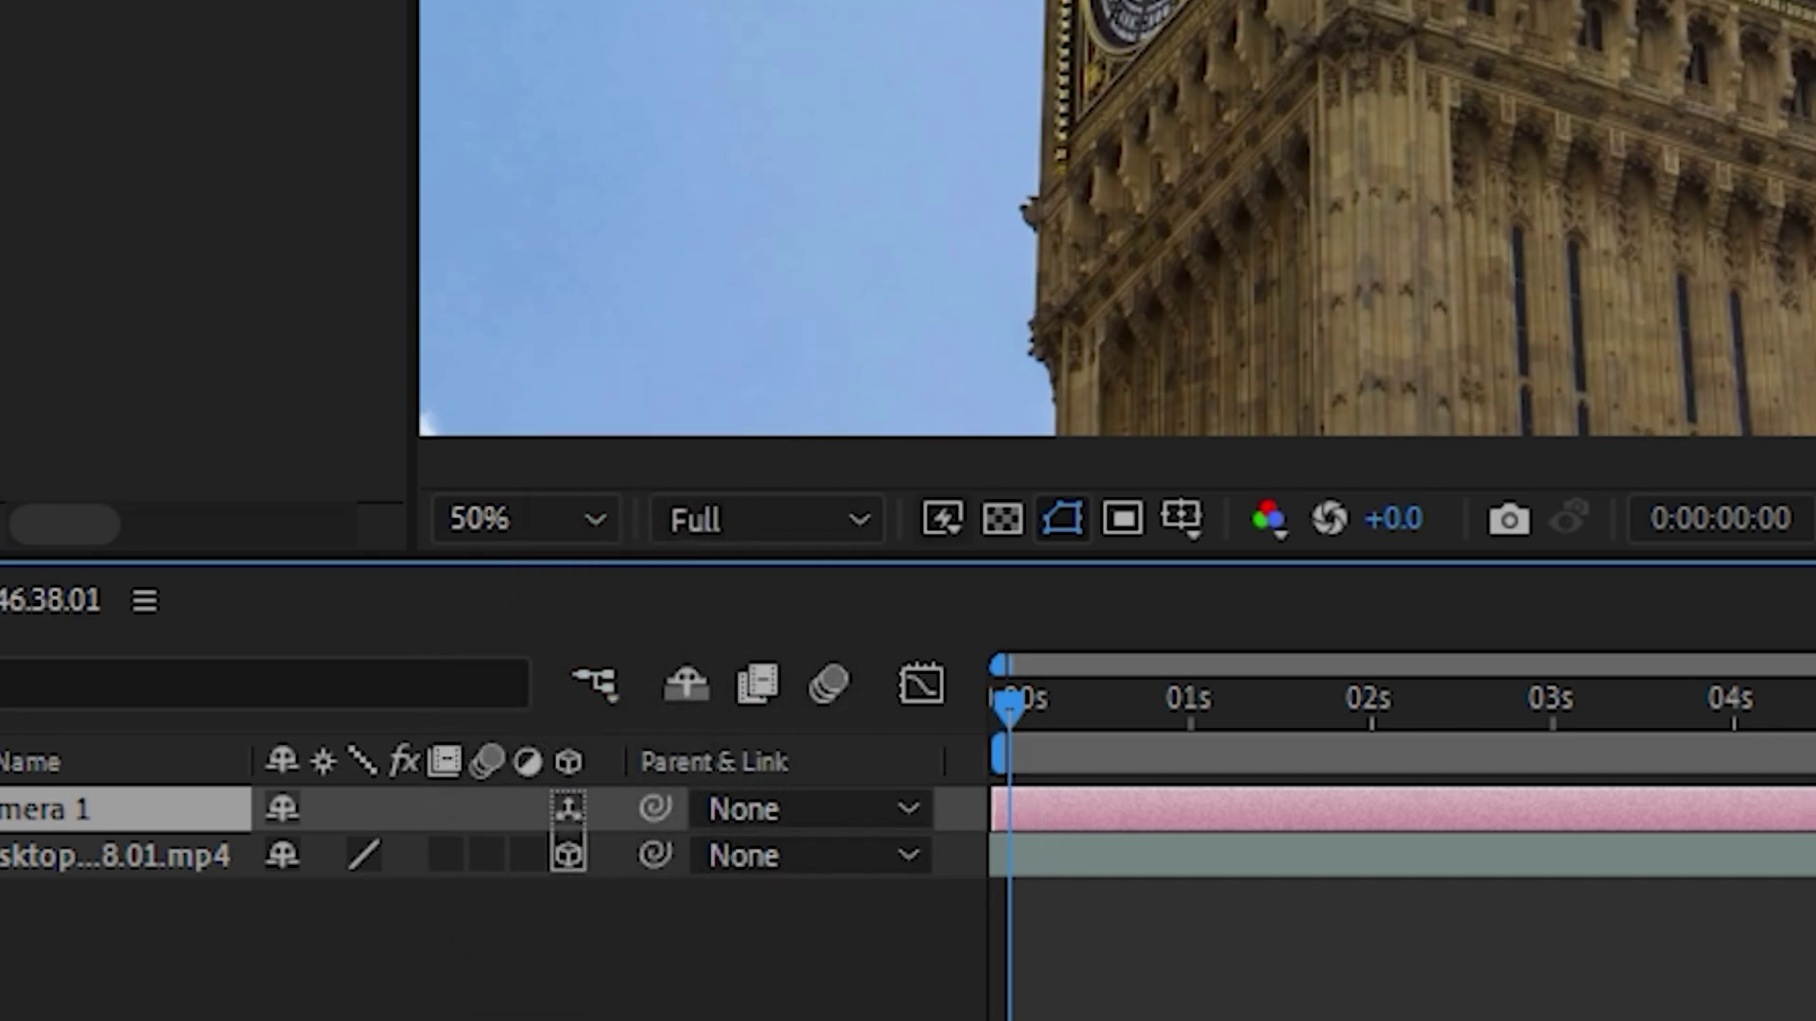
left_click(7, 809)
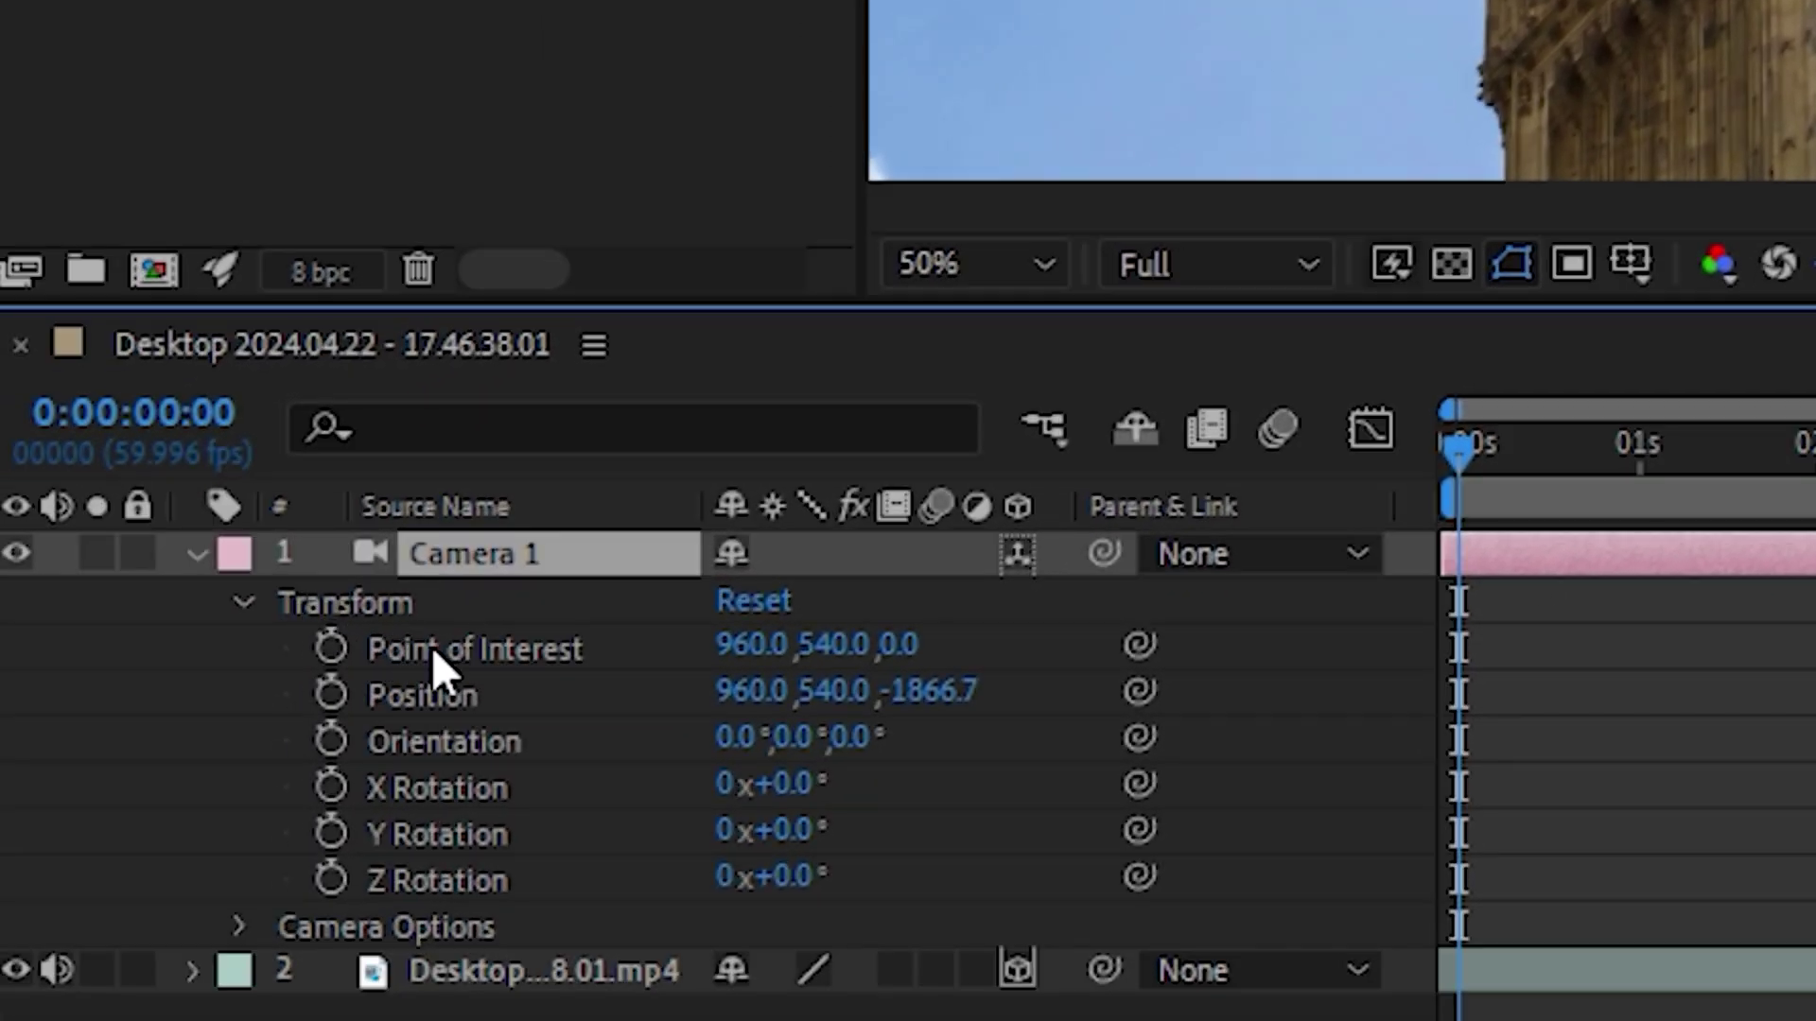
- Keyframe Point of Interest, Position, Orientation and X, Y, Z Rotation on Camera 1
left_click(329, 649)
left_click(330, 693)
left_click(329, 742)
left_click(329, 788)
left_click(330, 835)
left_click(329, 879)
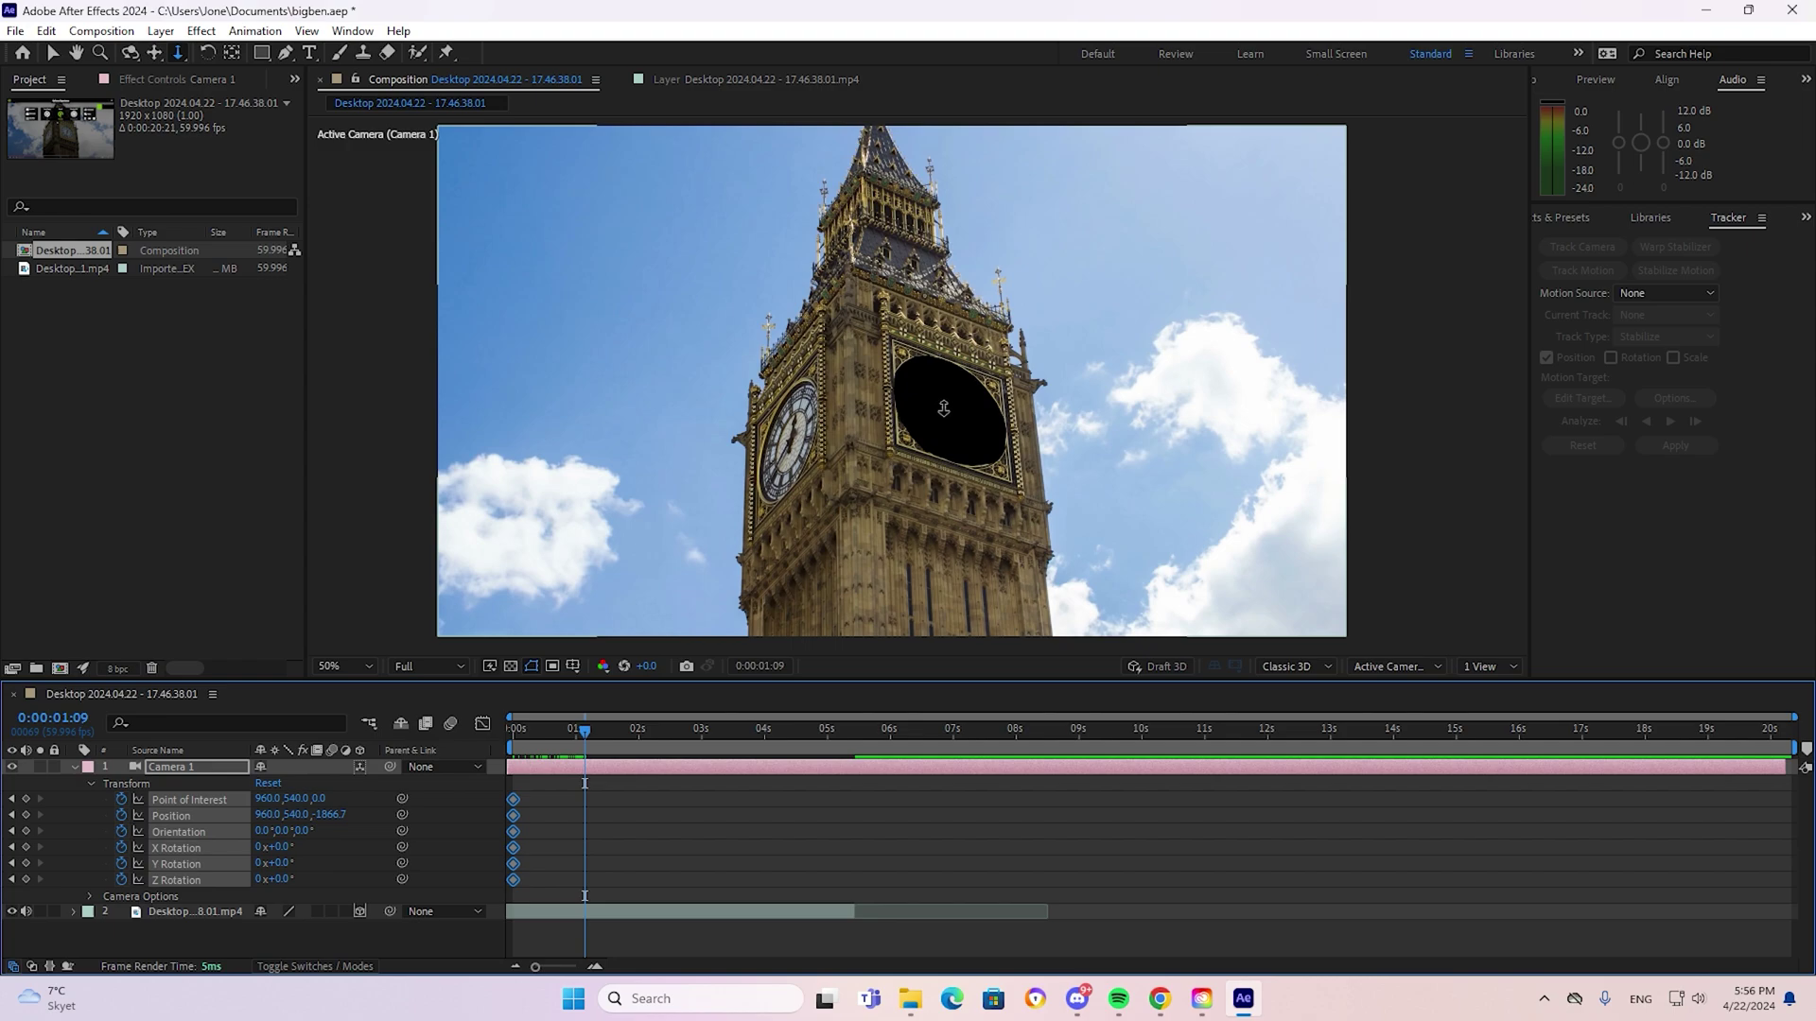
- Dolly the camera into the black clock-face hole, then scrub back to the start
key("c")
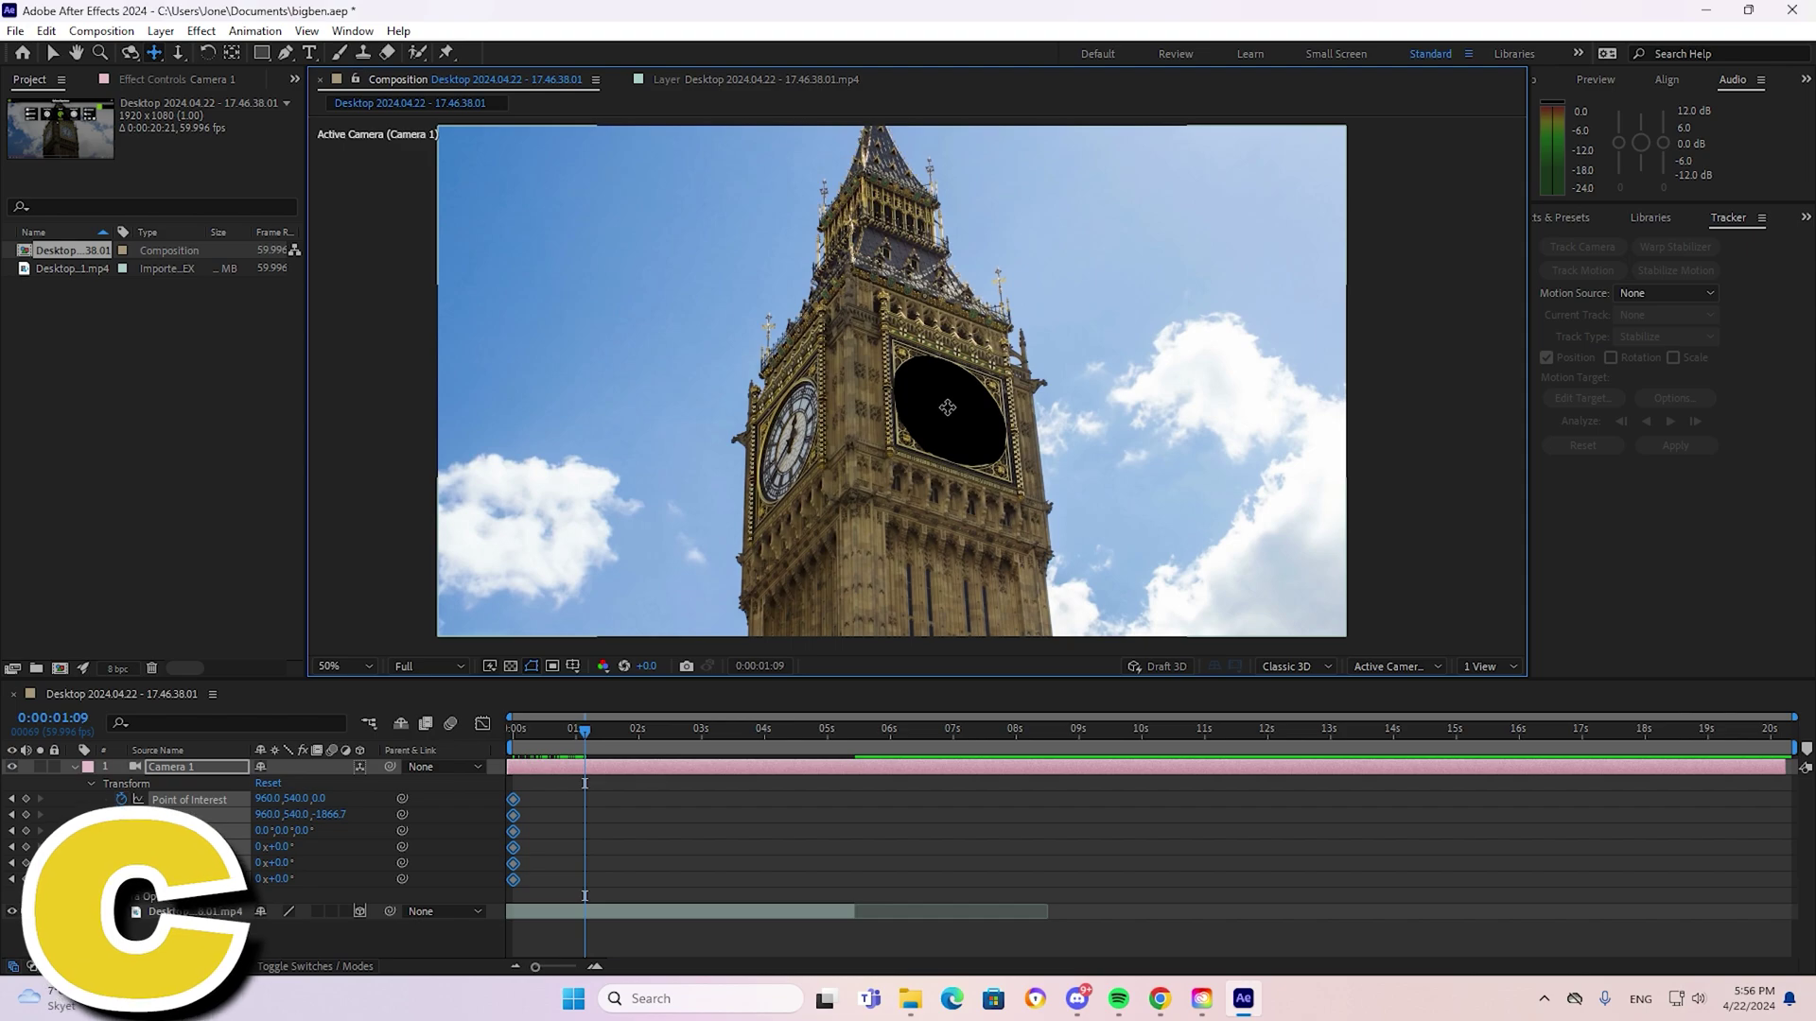
left_click_drag(947, 409, 955, 410)
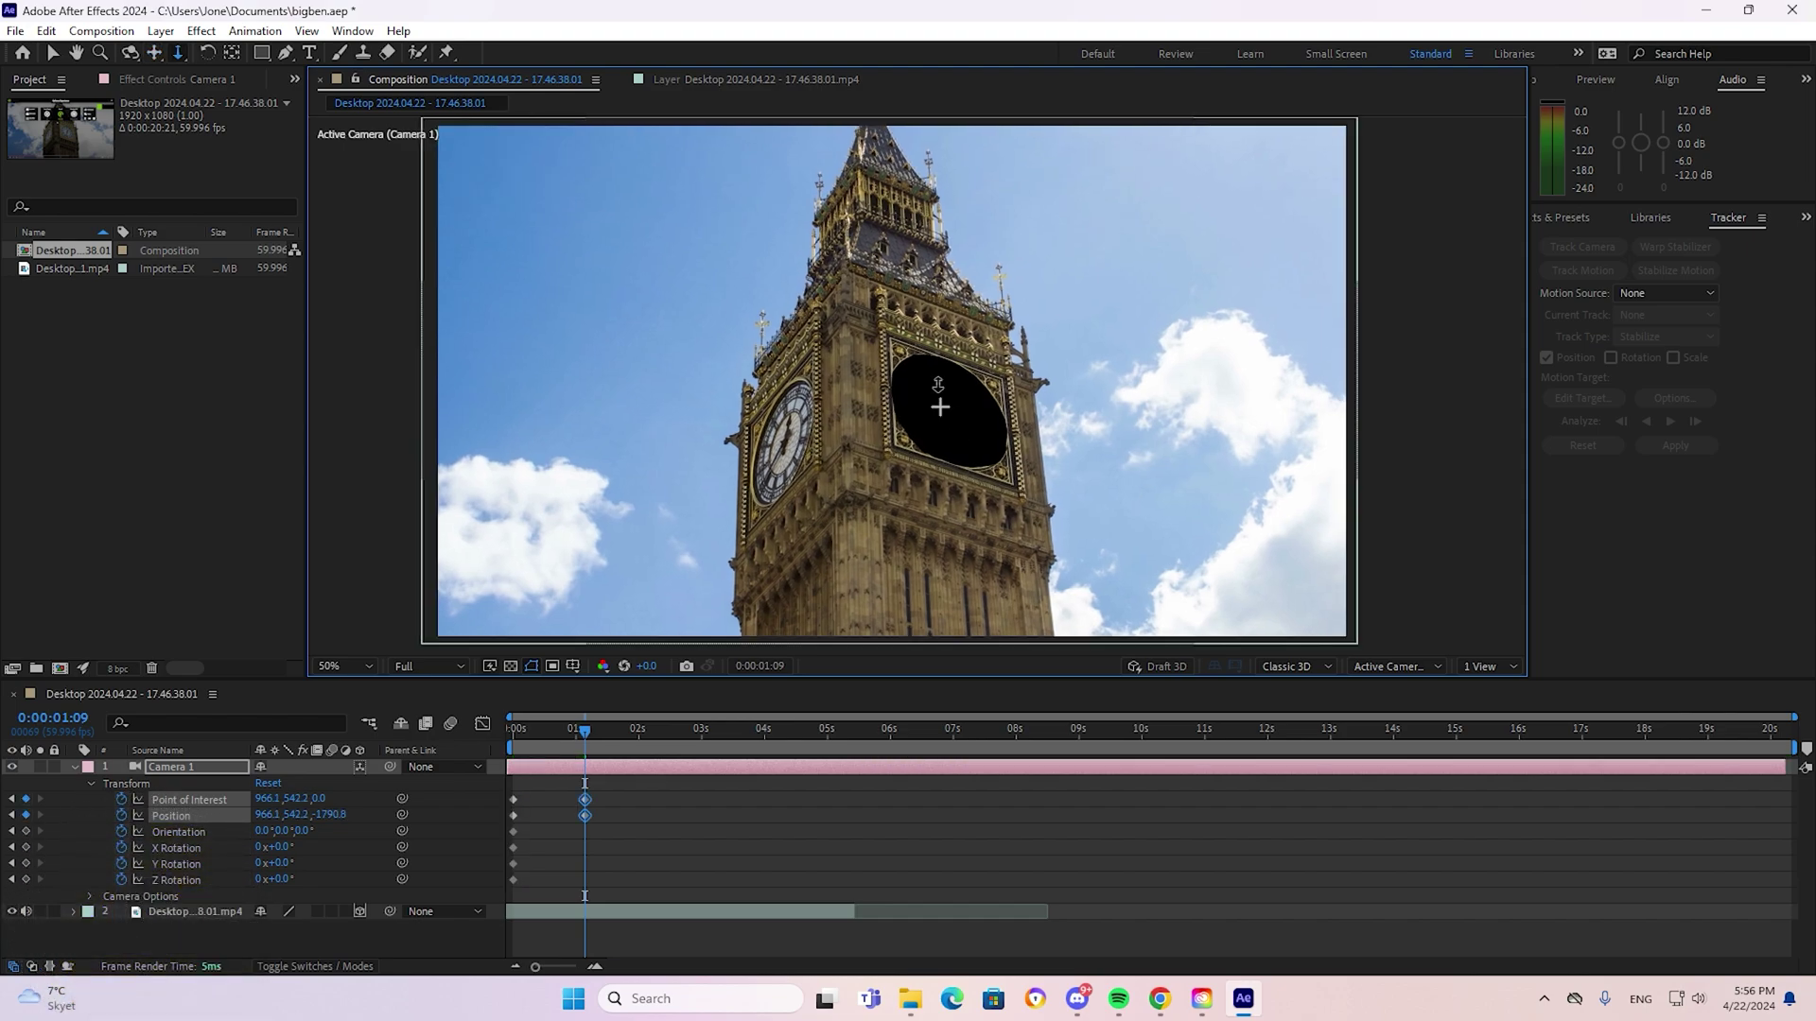
left_click_drag(939, 411, 940, 409)
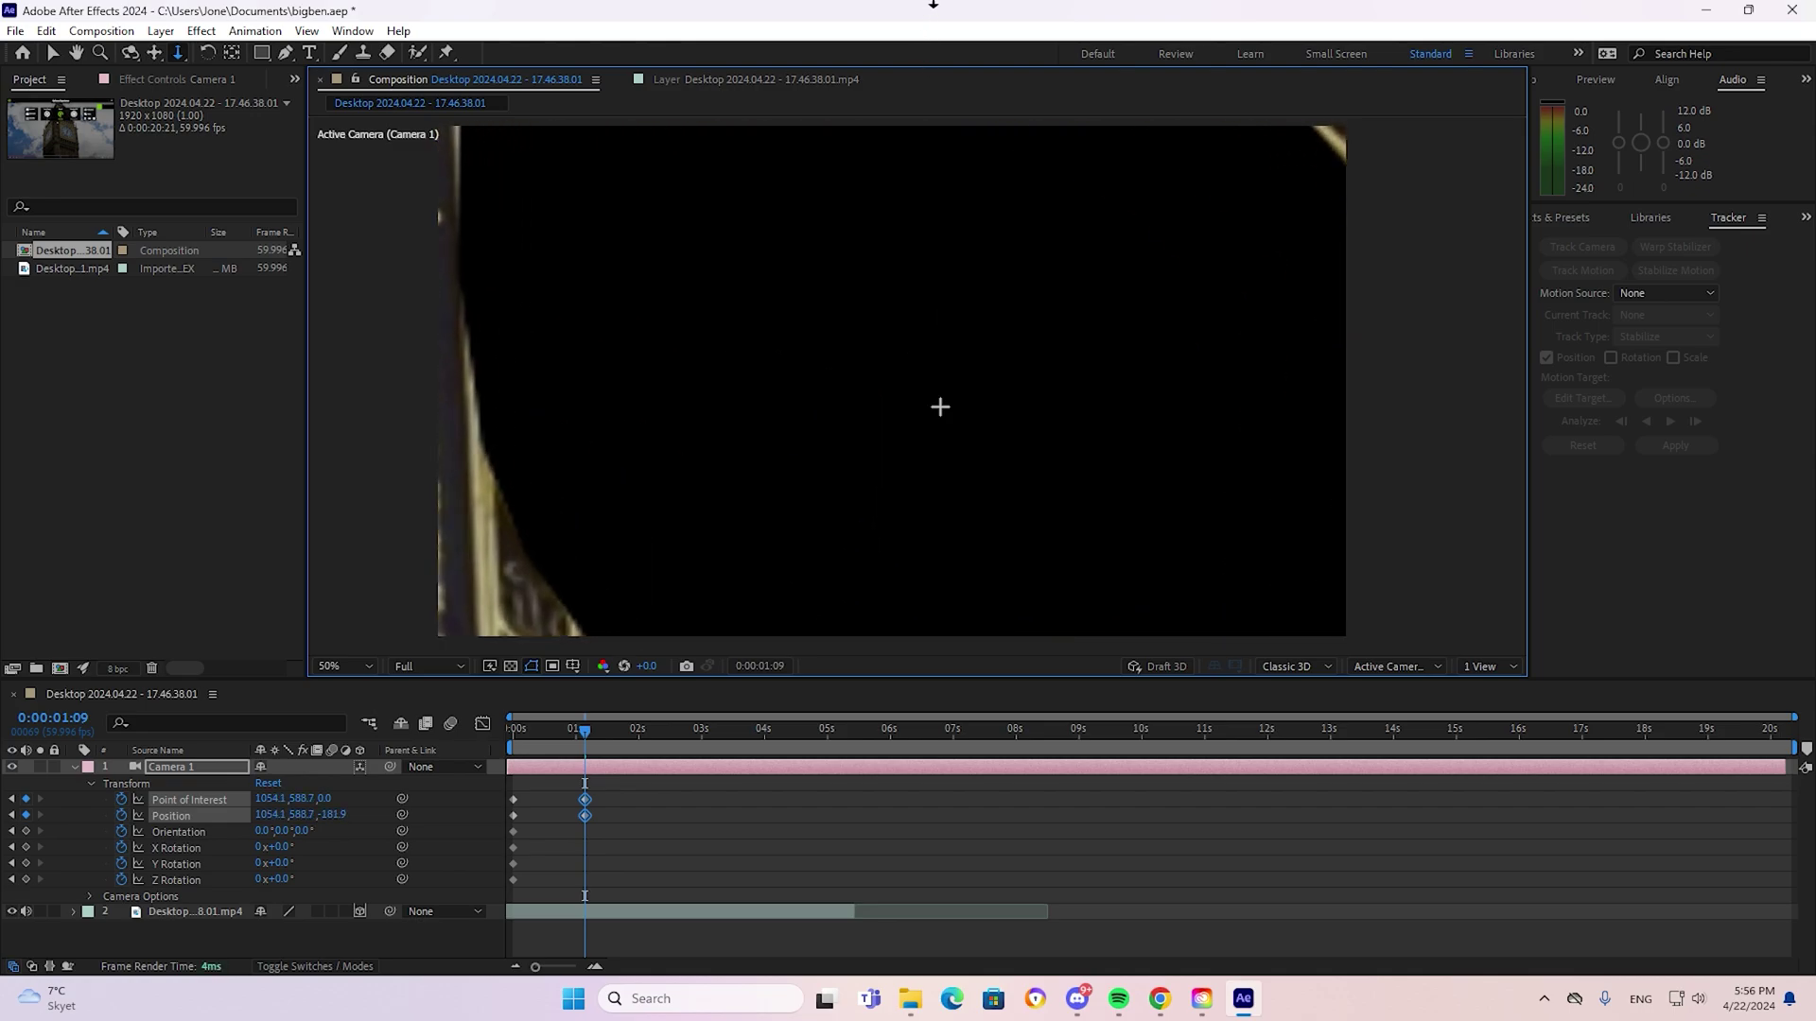
left_click_drag(581, 729, 514, 729)
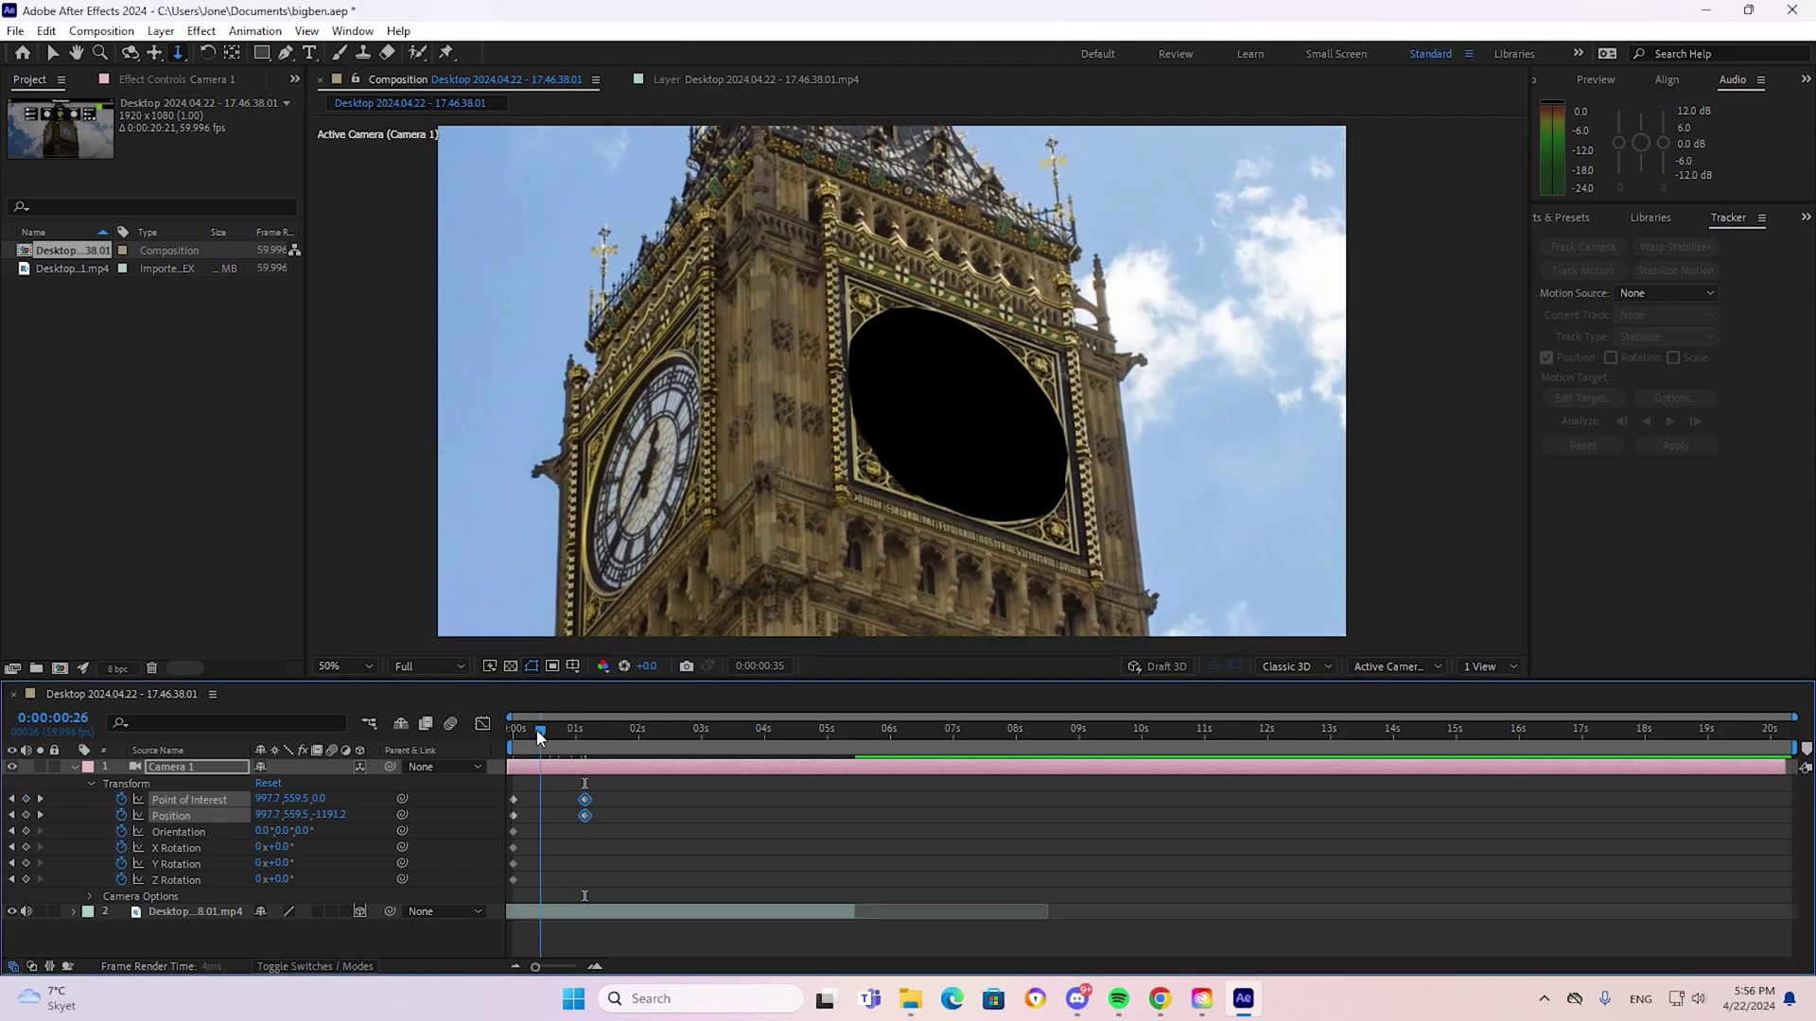
left_click(660, 819)
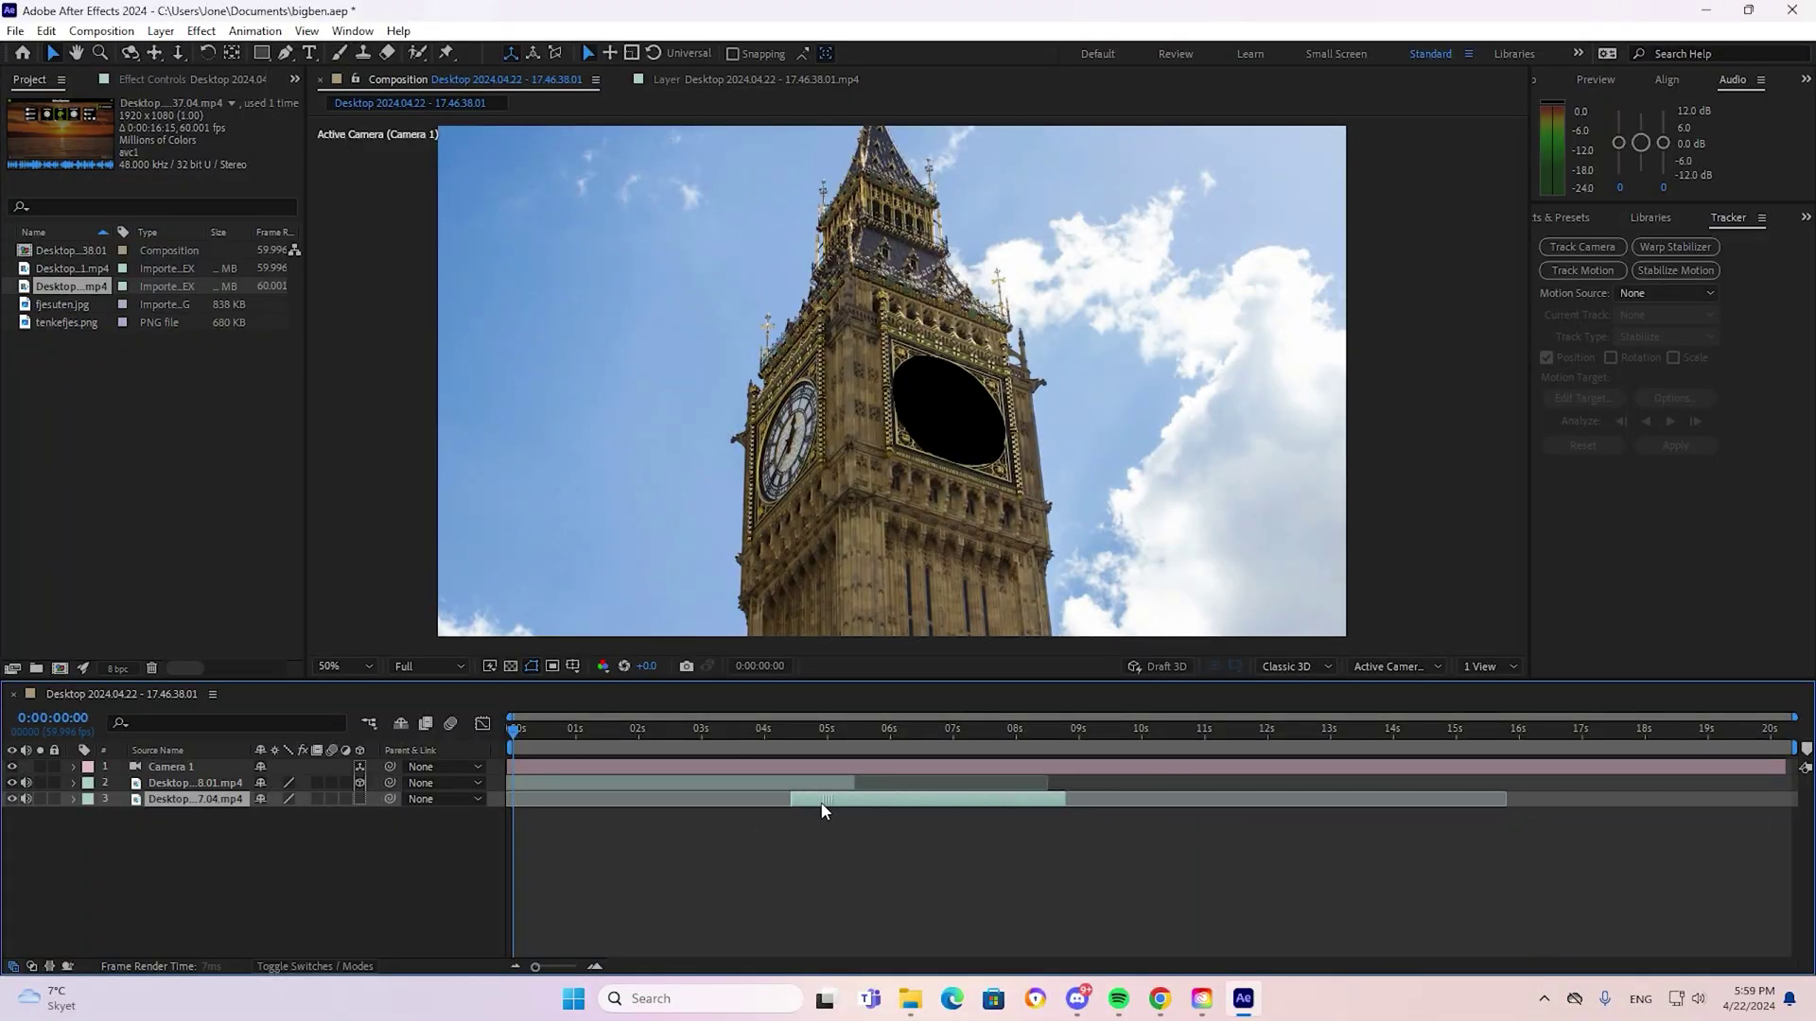
- Preview the fly-through, then scale the sunset ocean clip up to 130%
key("space")
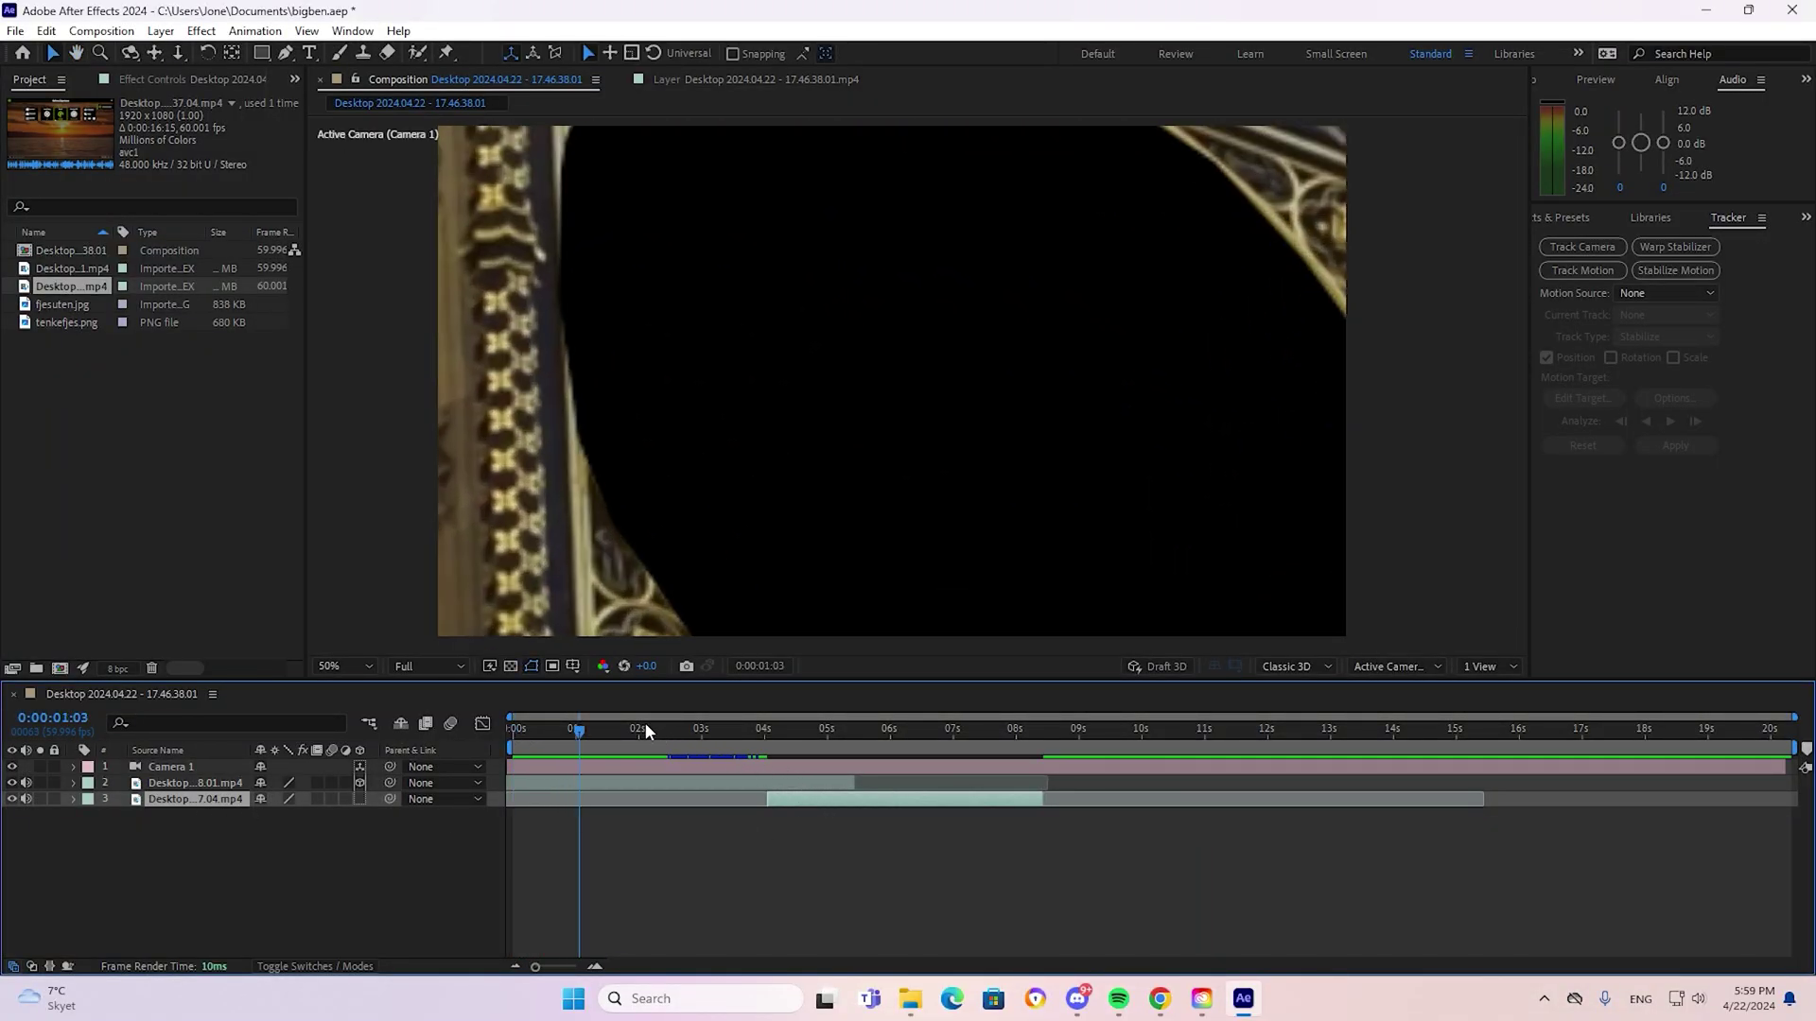
left_click_drag(539, 728, 513, 728)
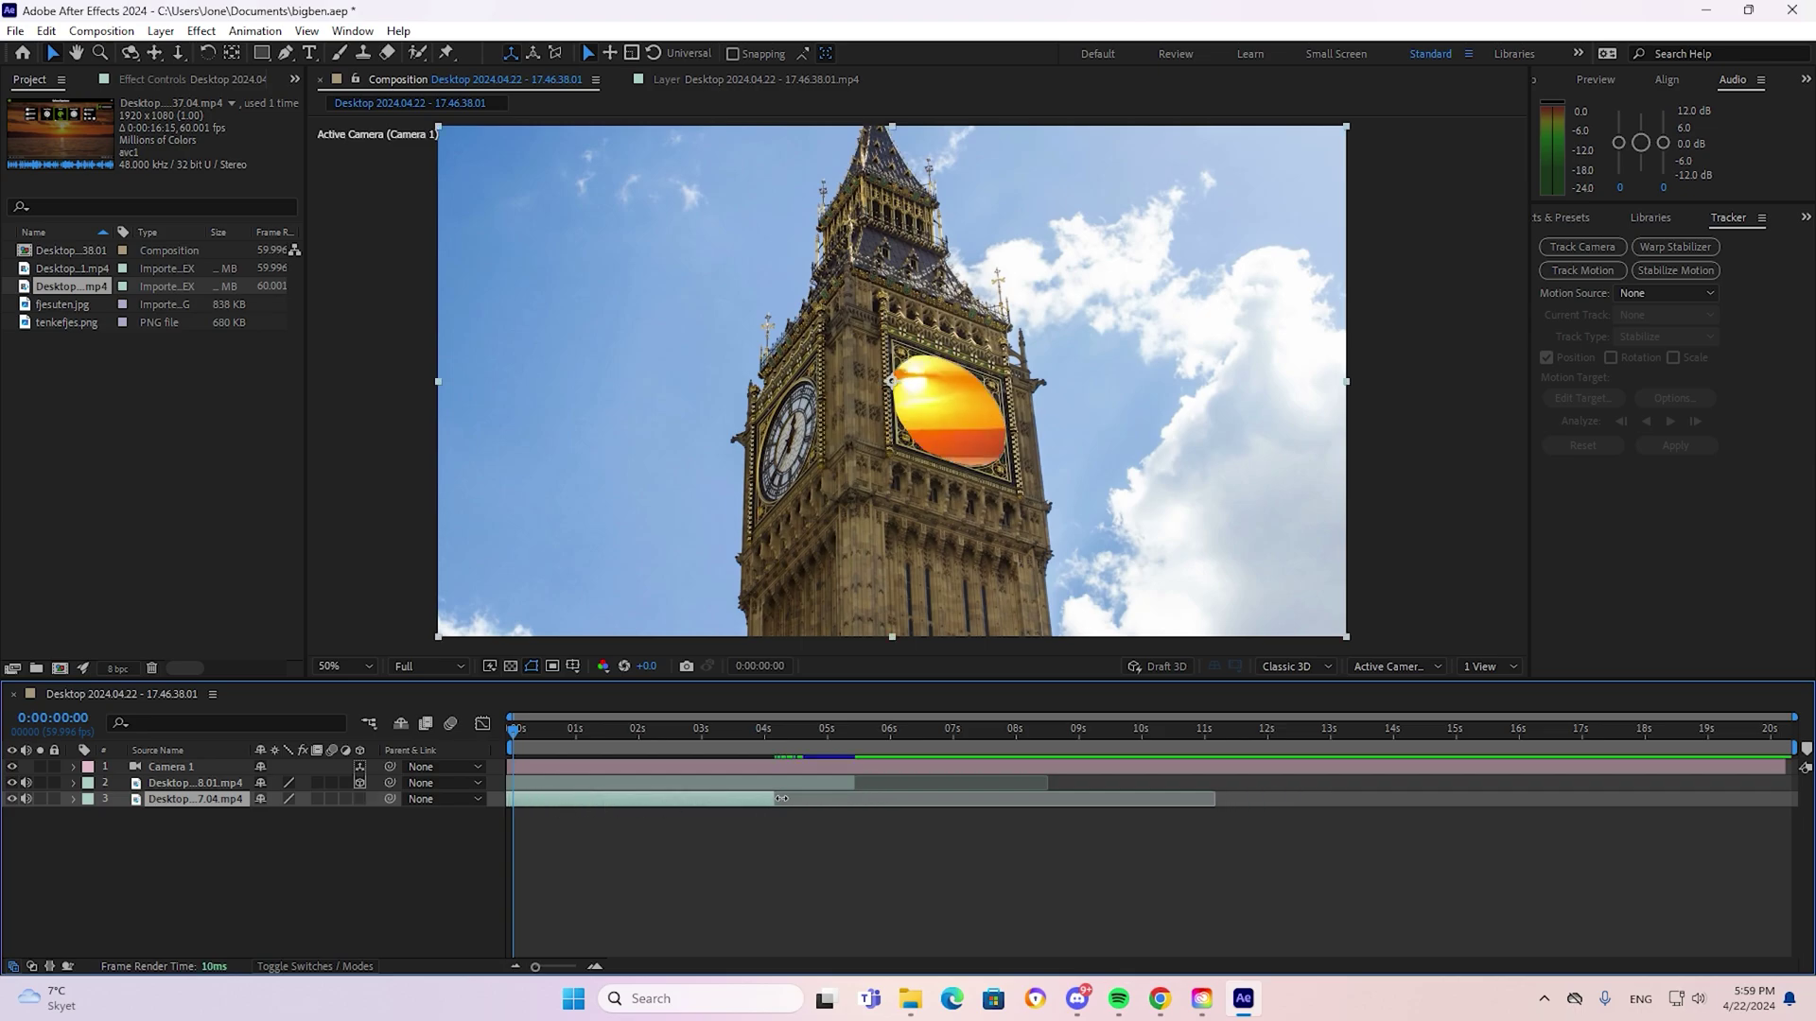
key("space")
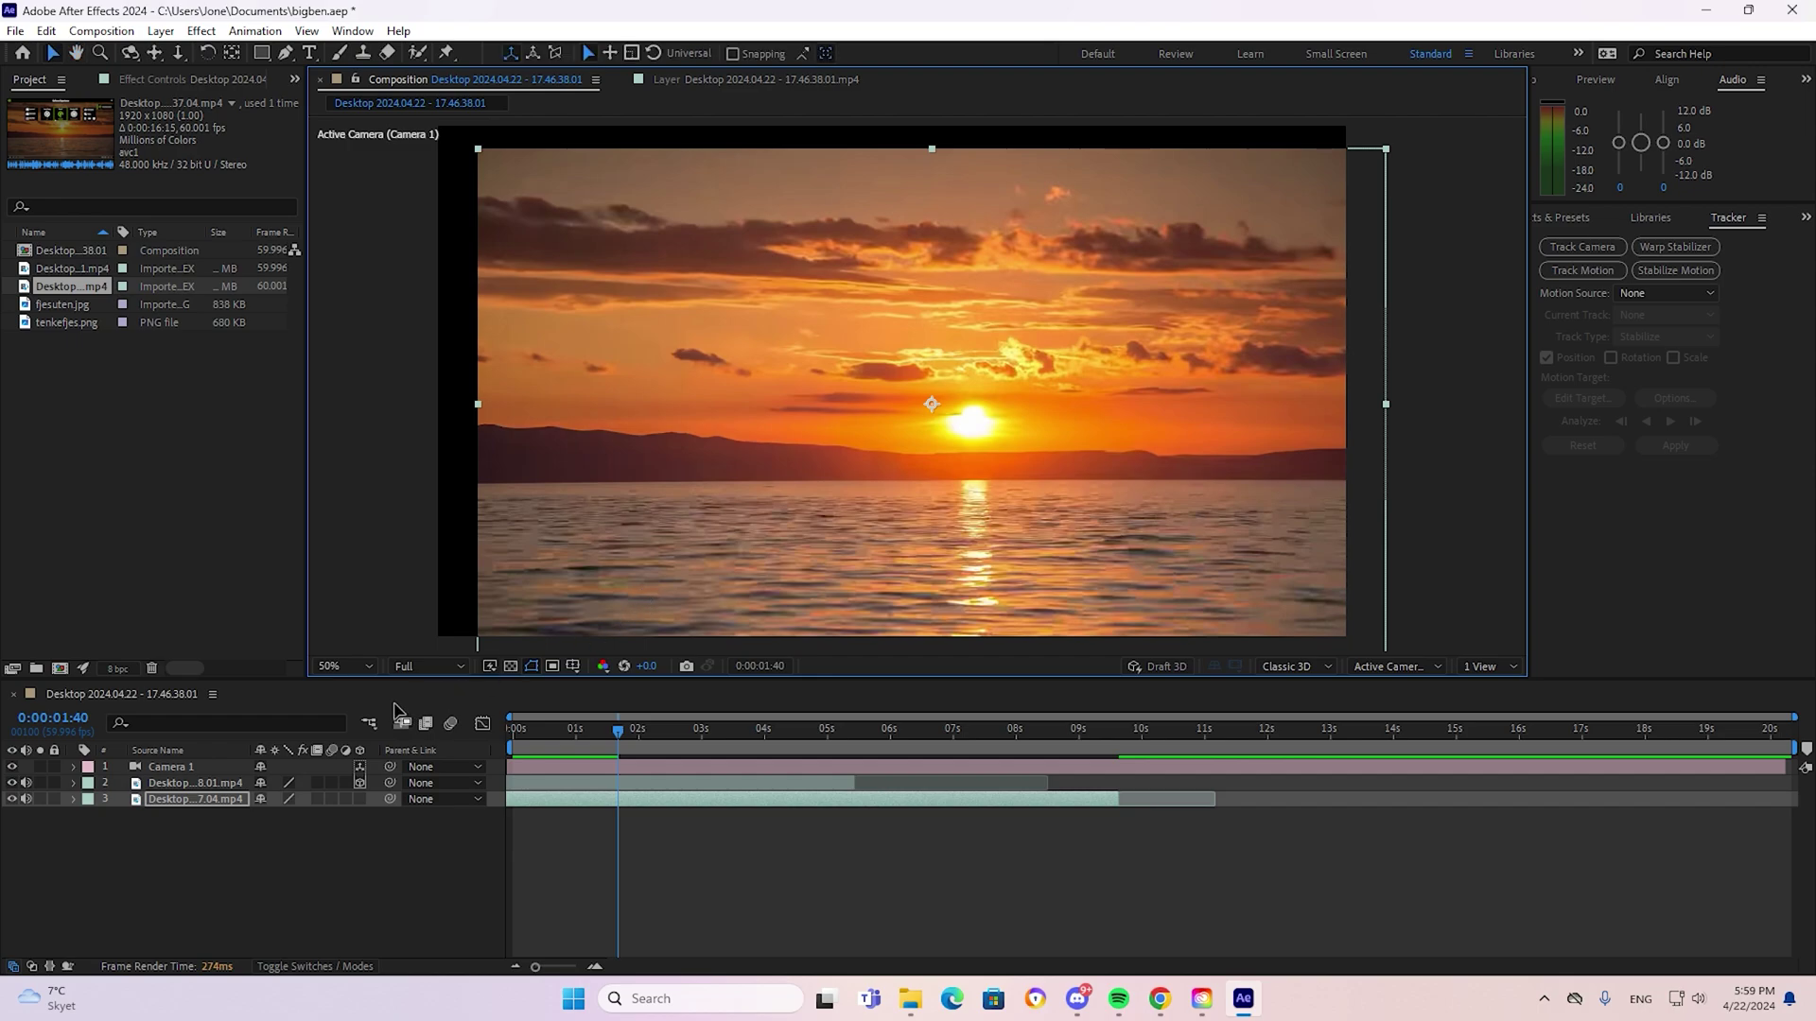
left_click_drag(286, 815, 310, 814)
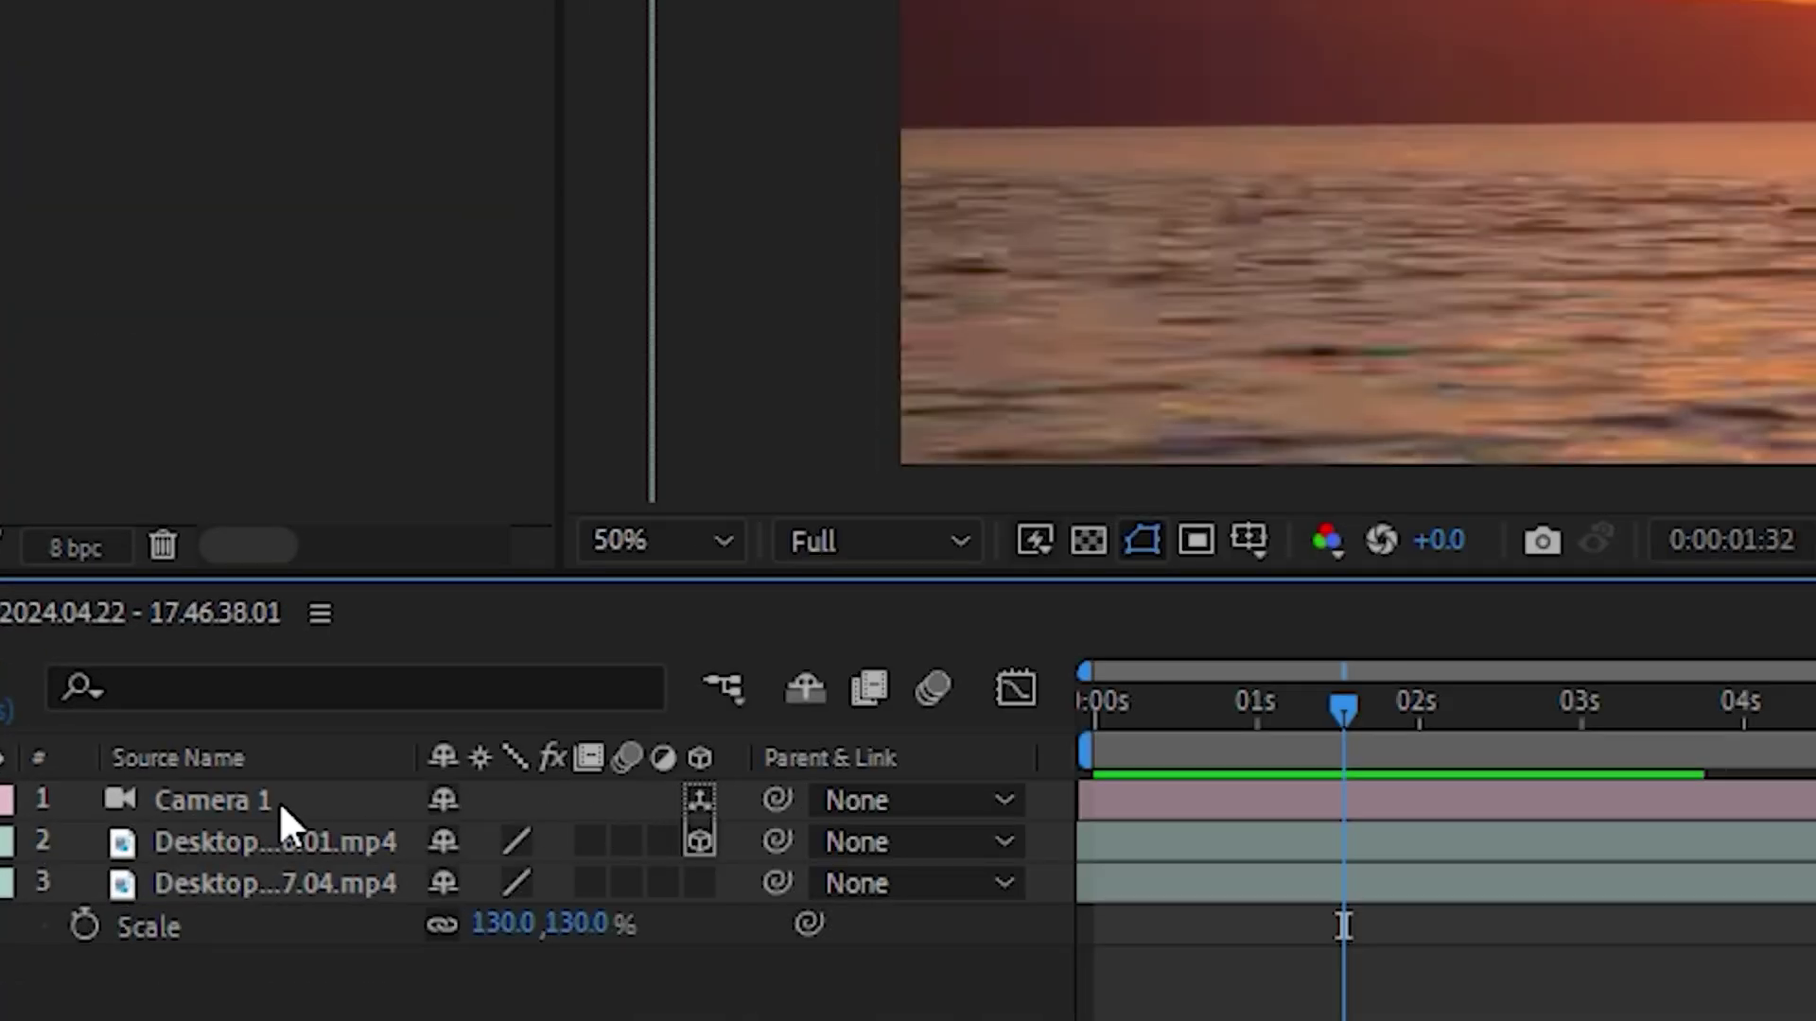
- Turn on layer and composition motion blur and Easy Ease the camera keyframes
left_click(628, 843)
left_click(628, 884)
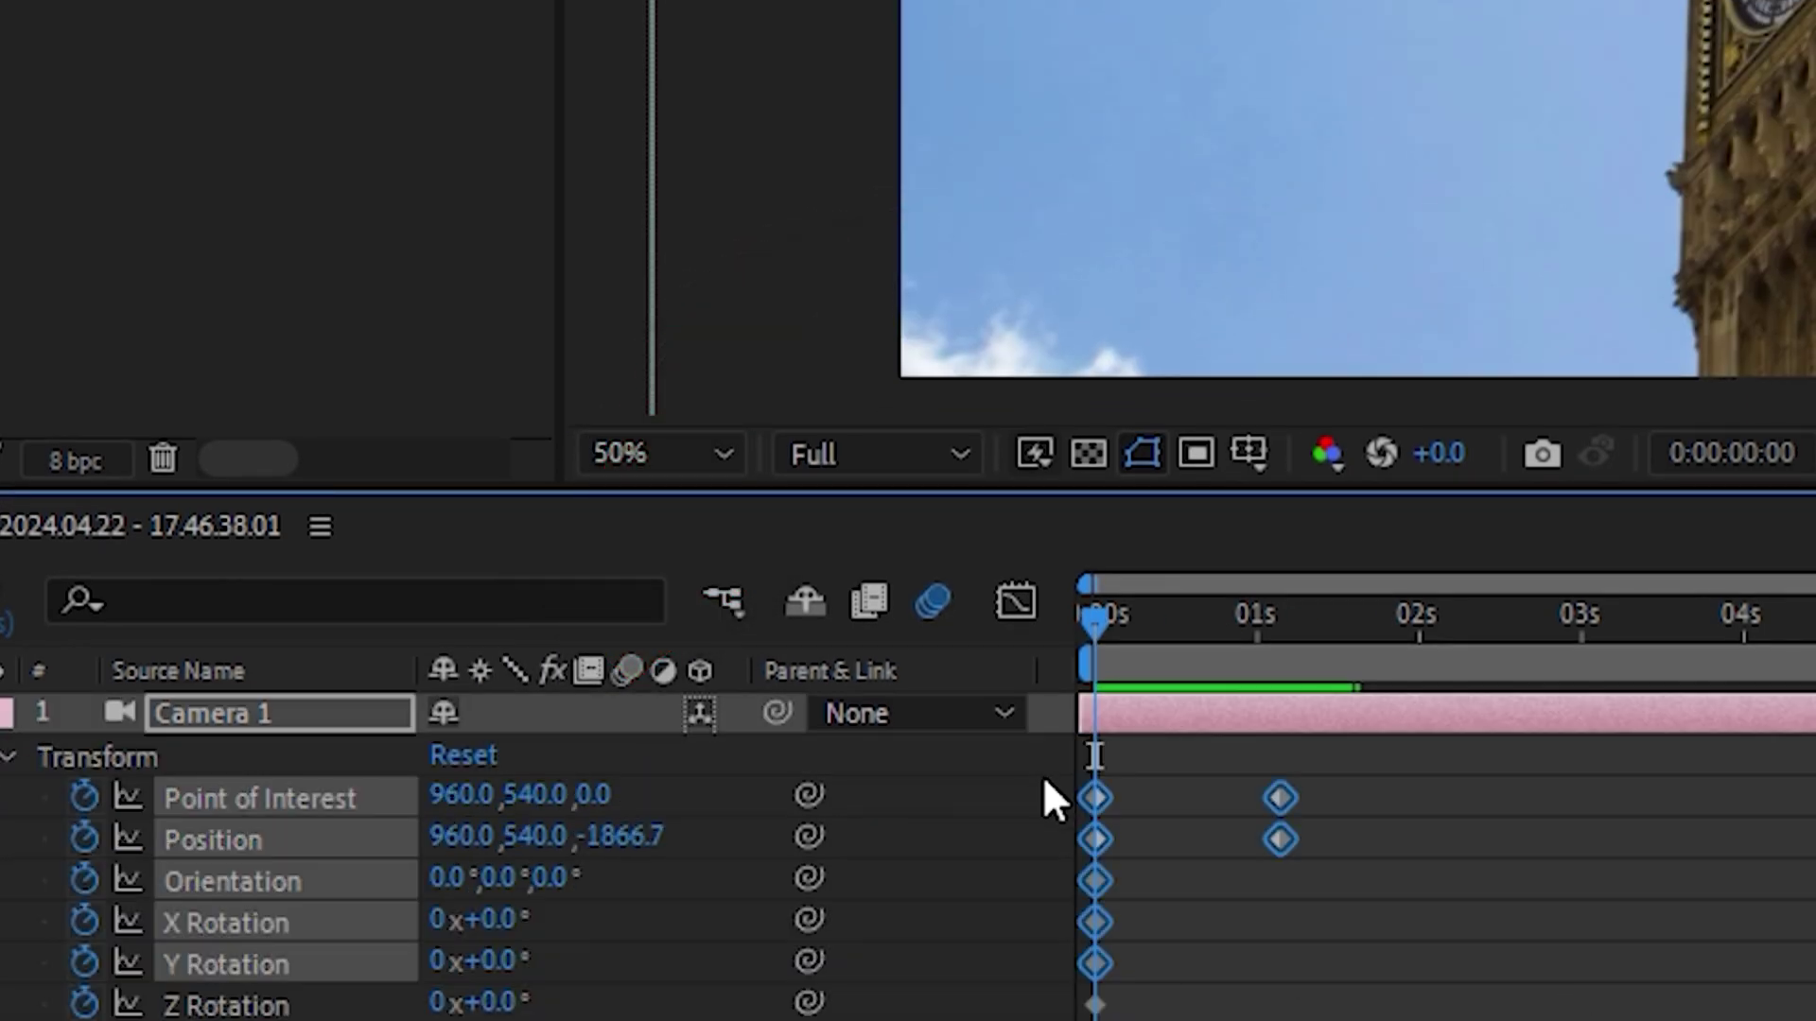
right_click(1302, 836)
mouse_move(724, 614)
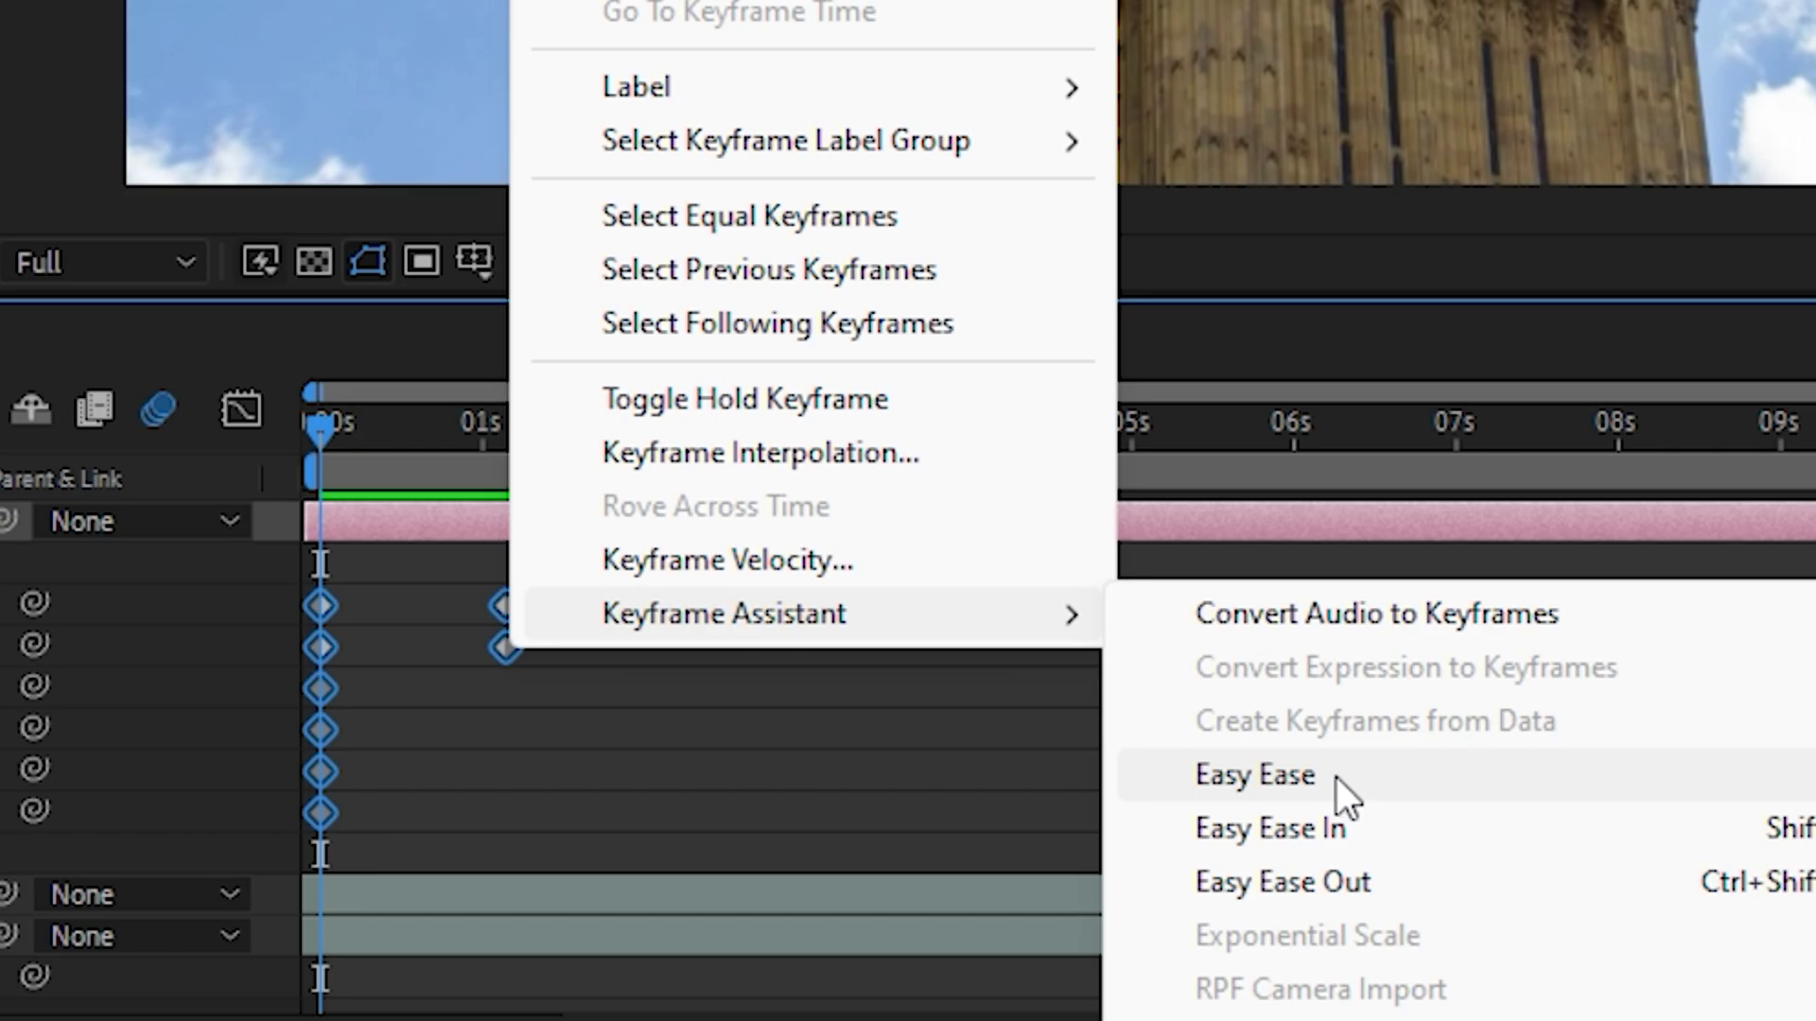
left_click(1335, 777)
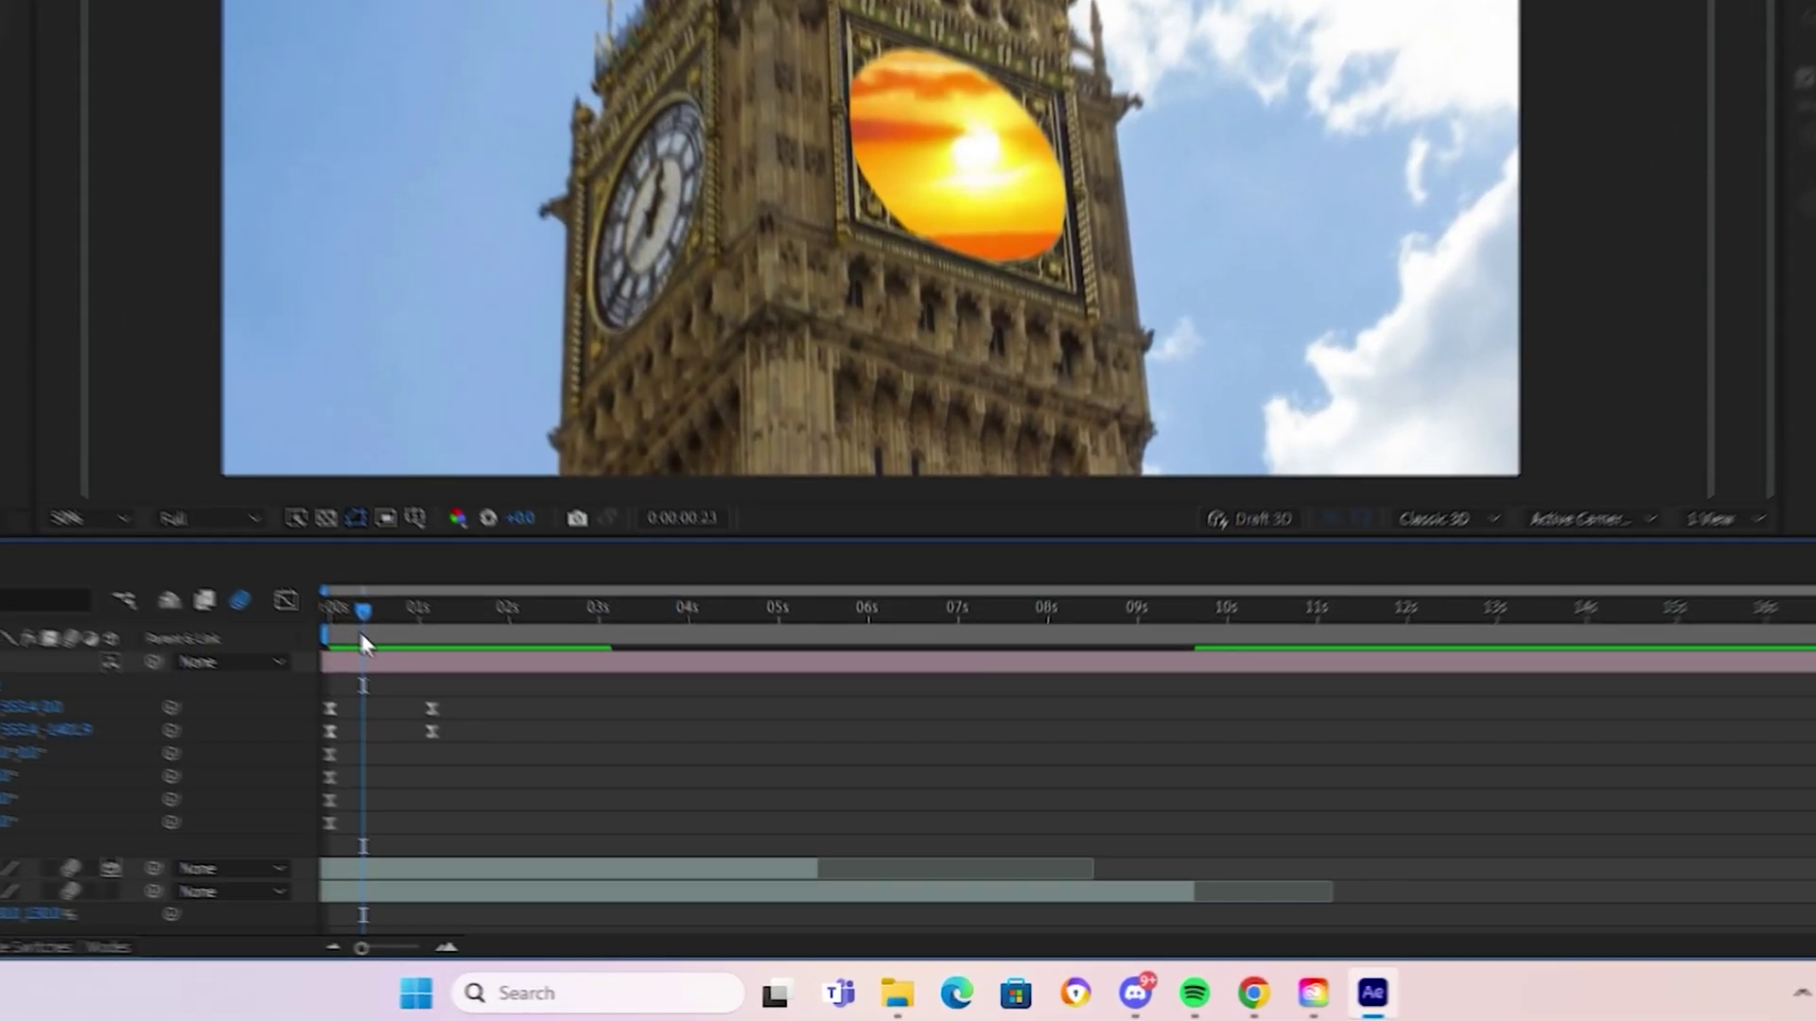
left_click_drag(569, 788, 600, 825)
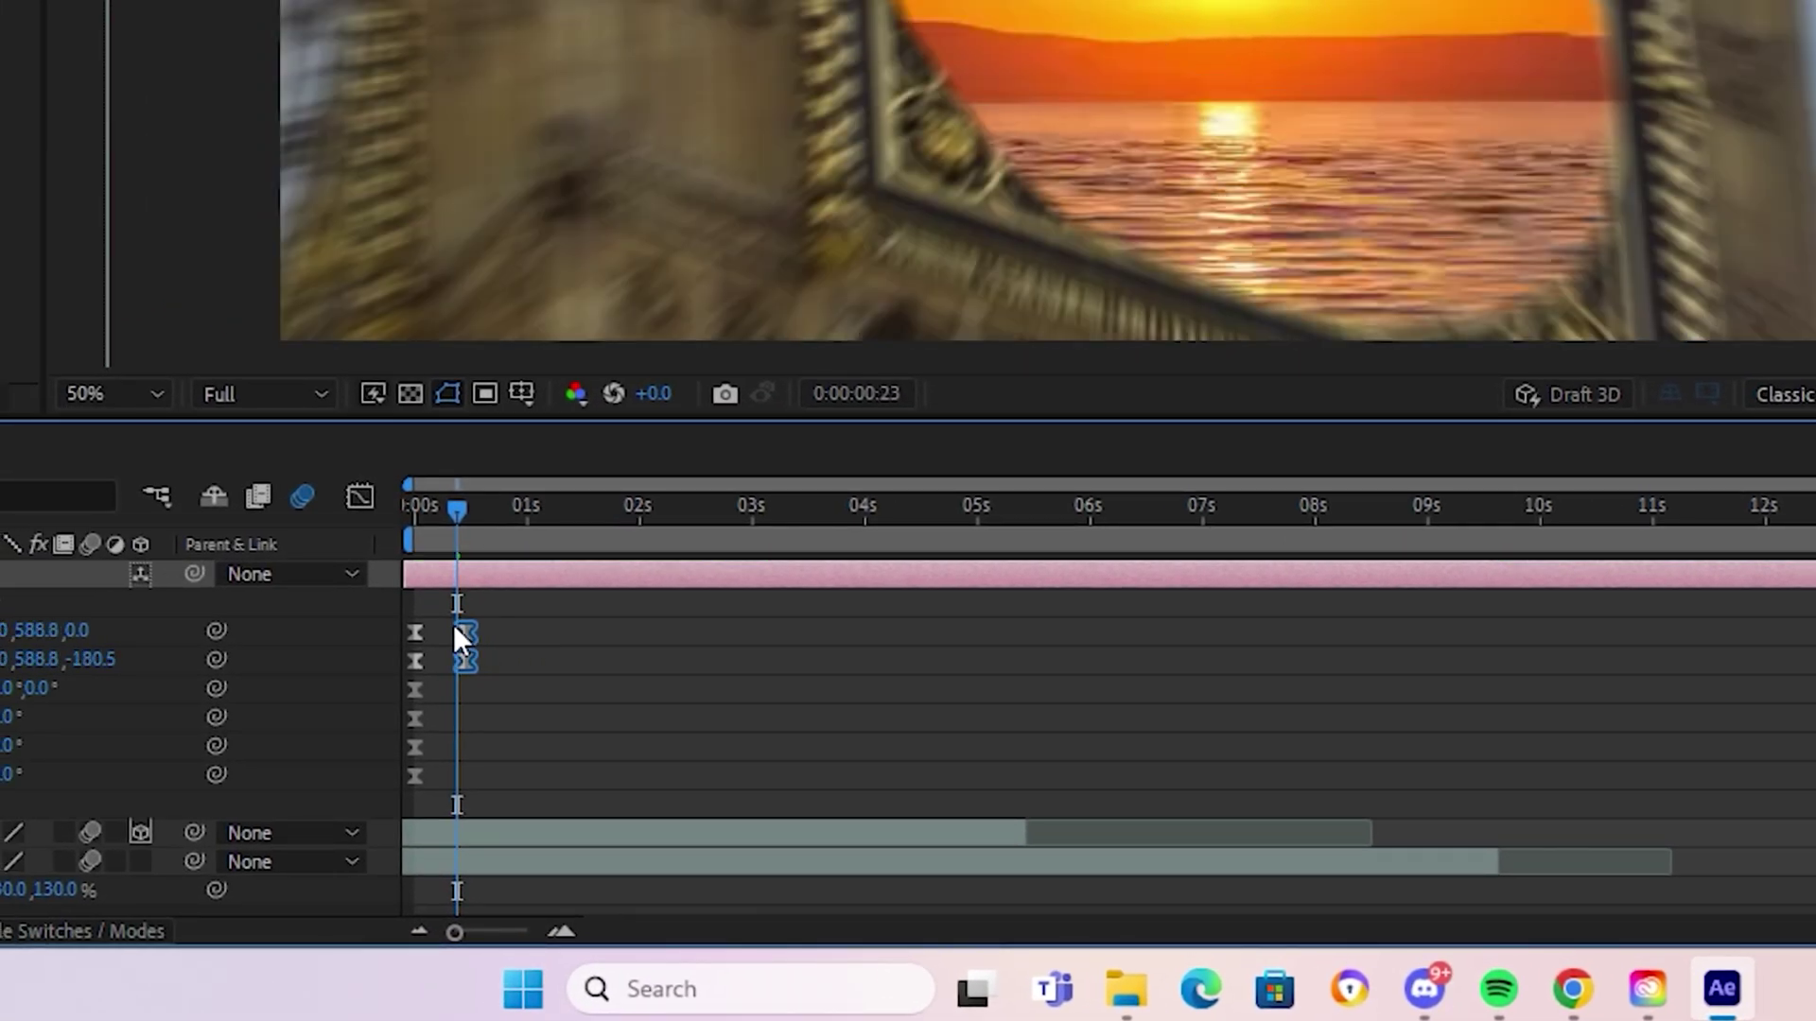
key("Home")
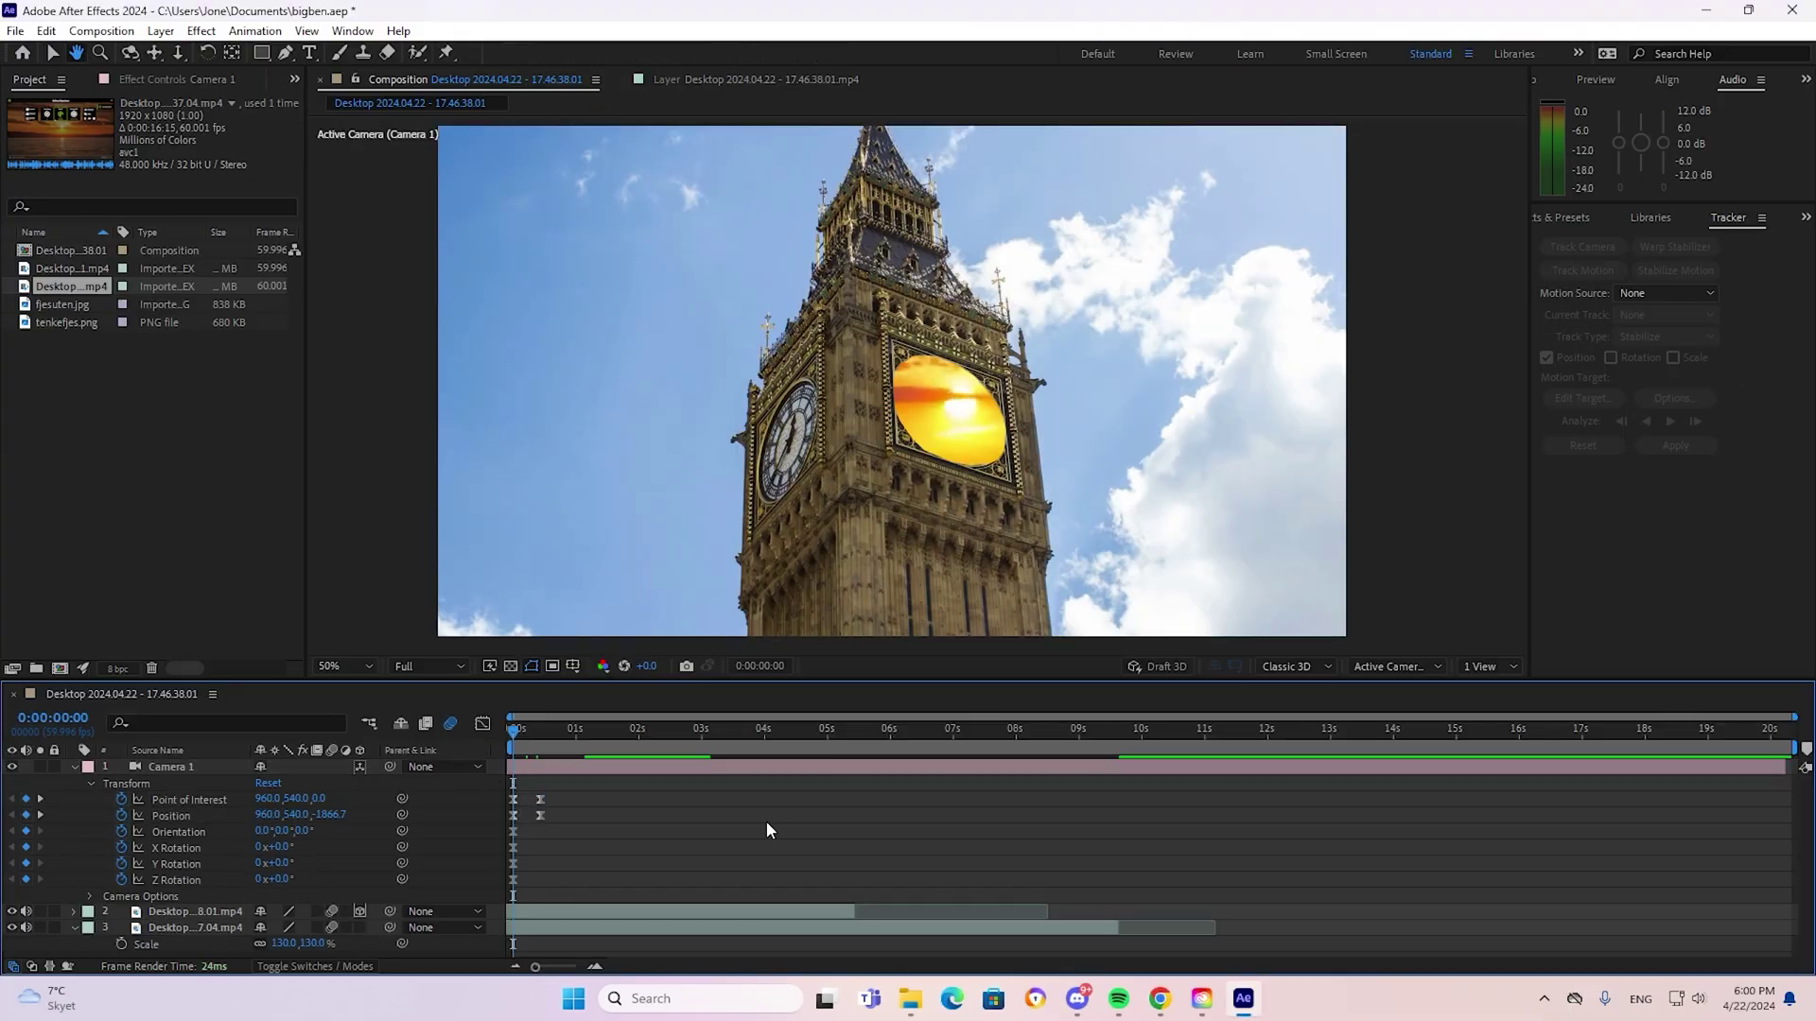
key("v")
key("u")
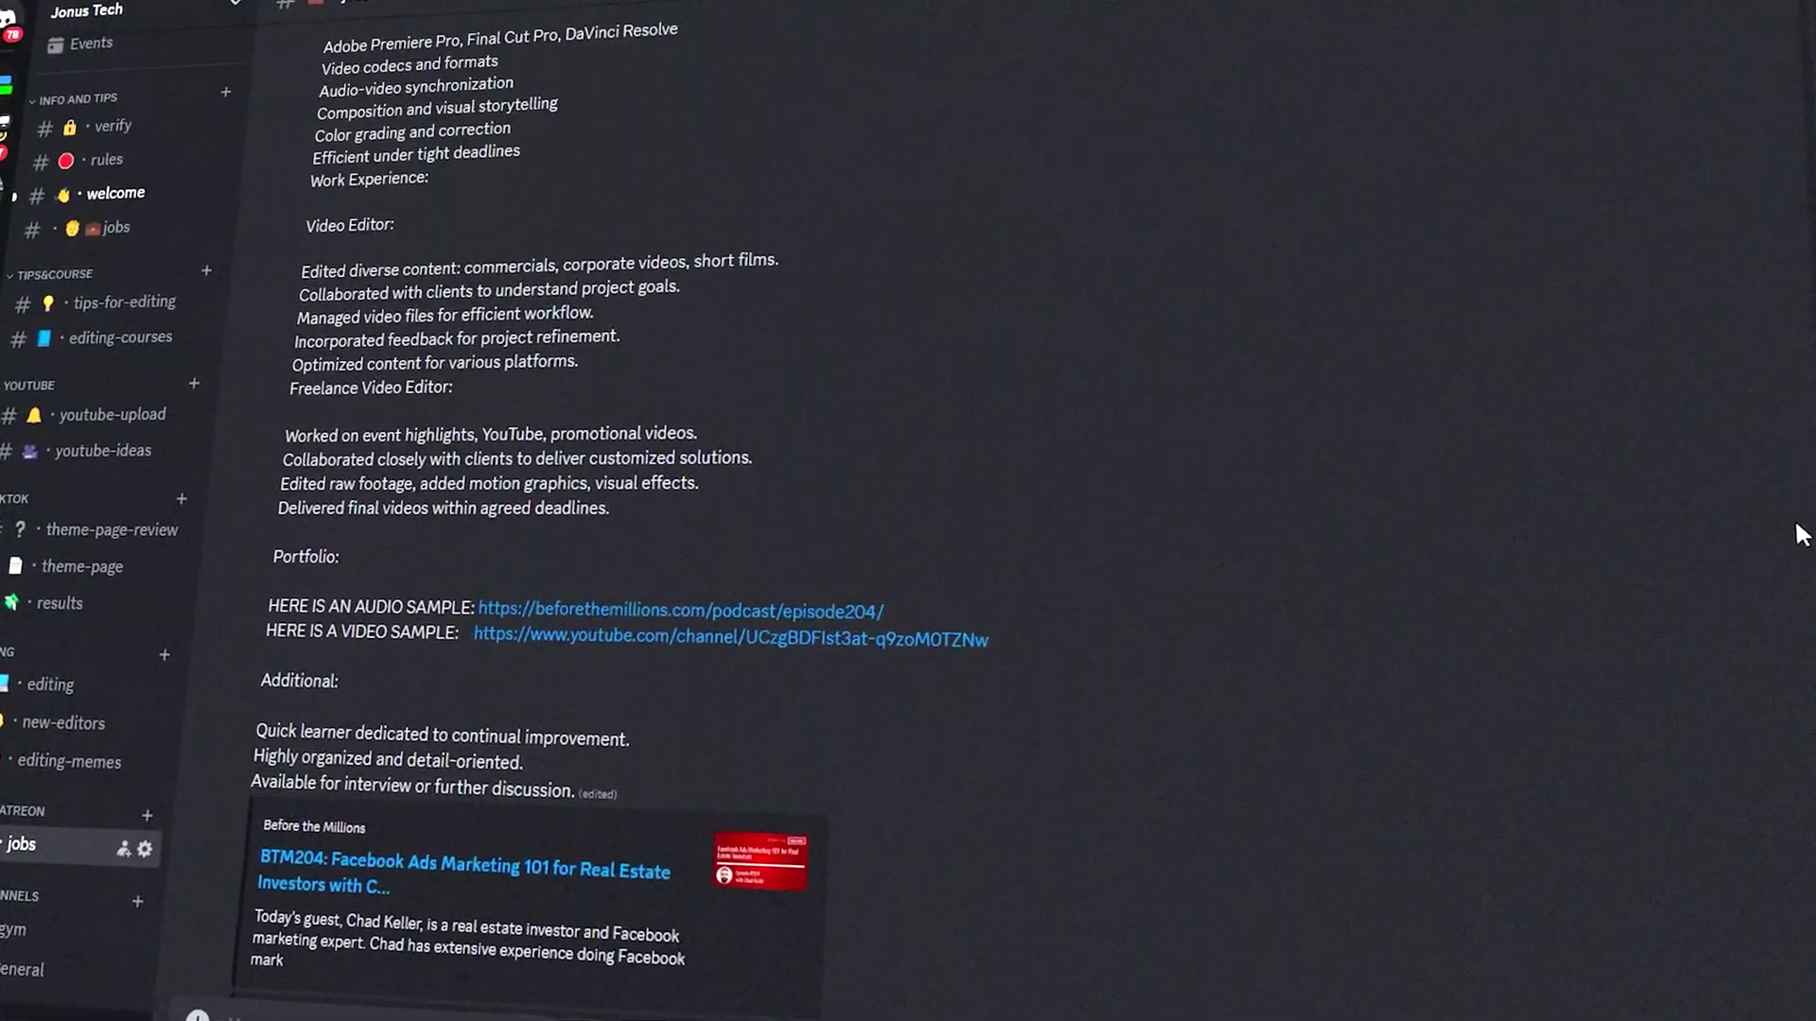
scroll(908, 511, "up", 4)
scroll(908, 512, "up", 4)
scroll(908, 511, "up", 4)
scroll(908, 511, "up", 4)
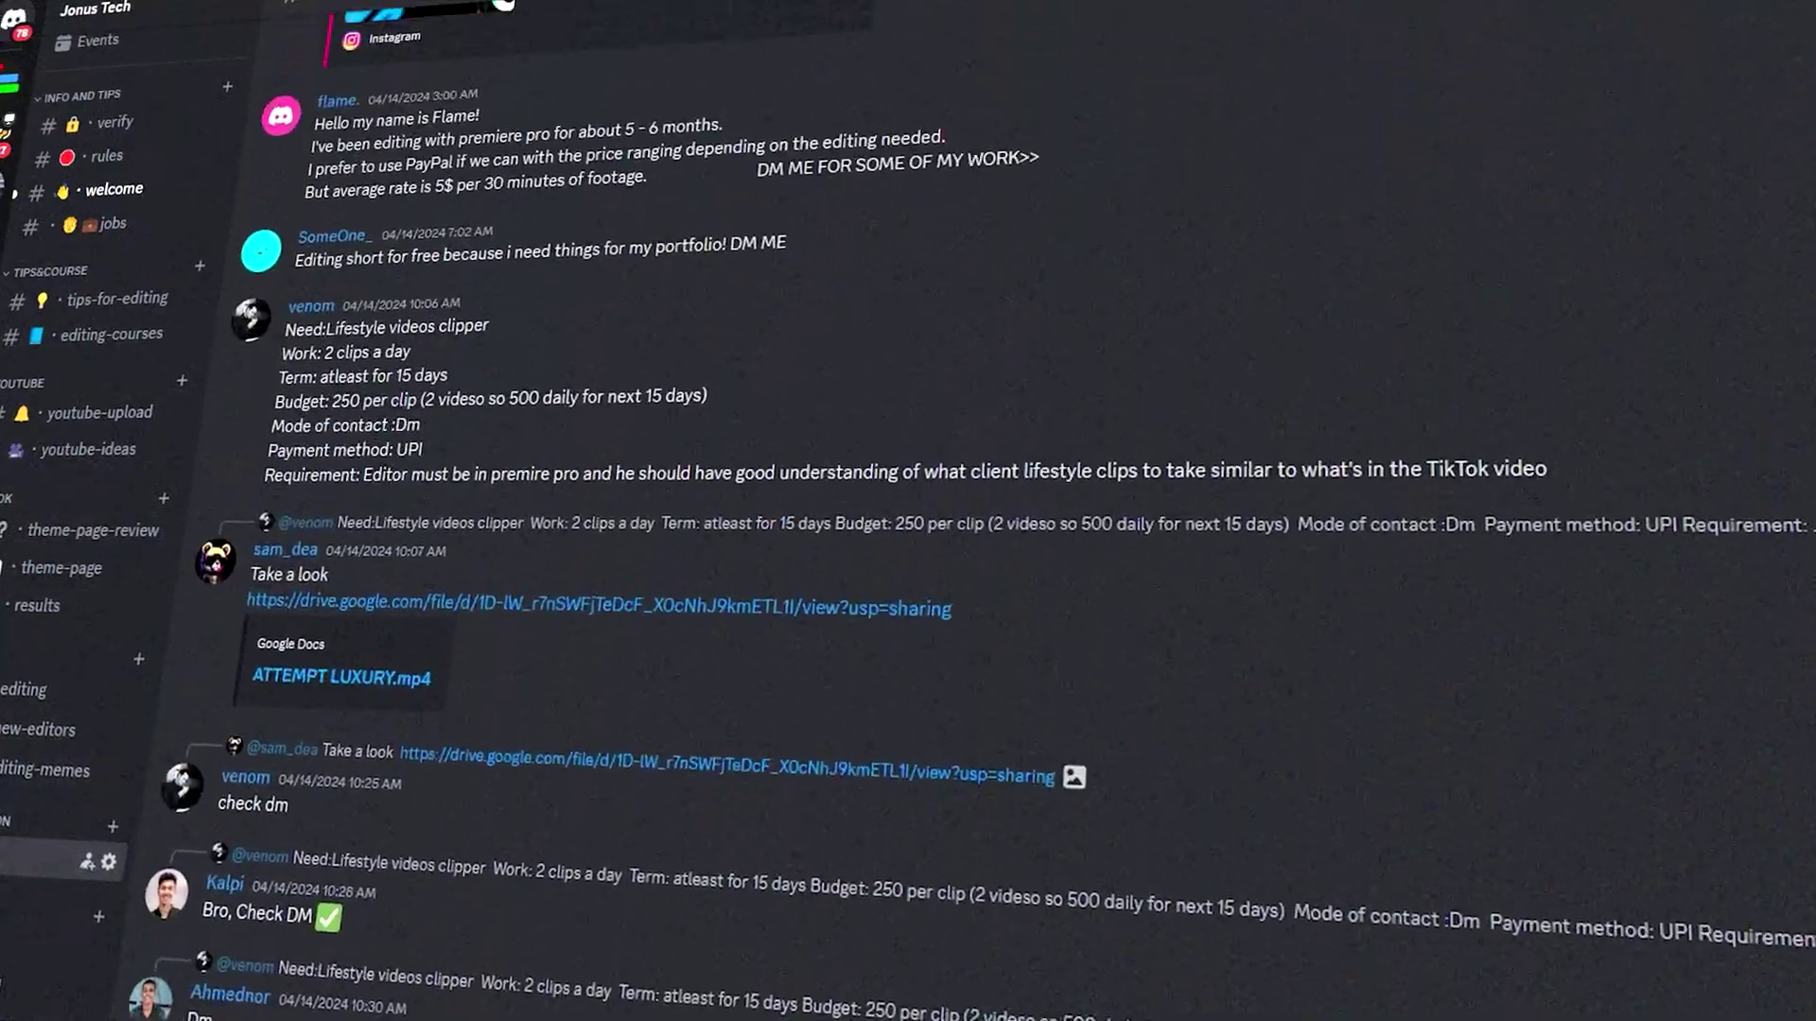